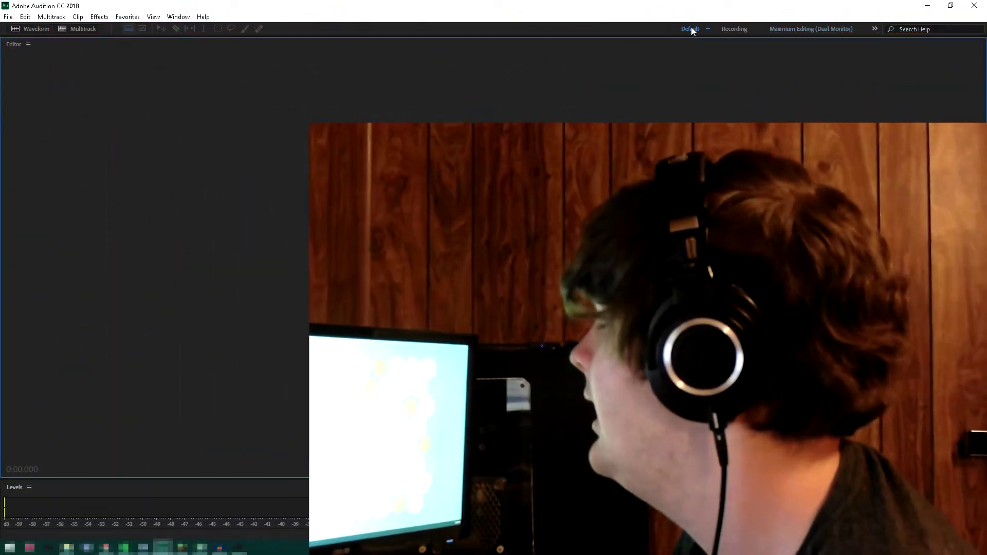
Switch to the Default workspace and load DN ep 6.wav from the BLACK 8G drive into the editor.
click(691, 28)
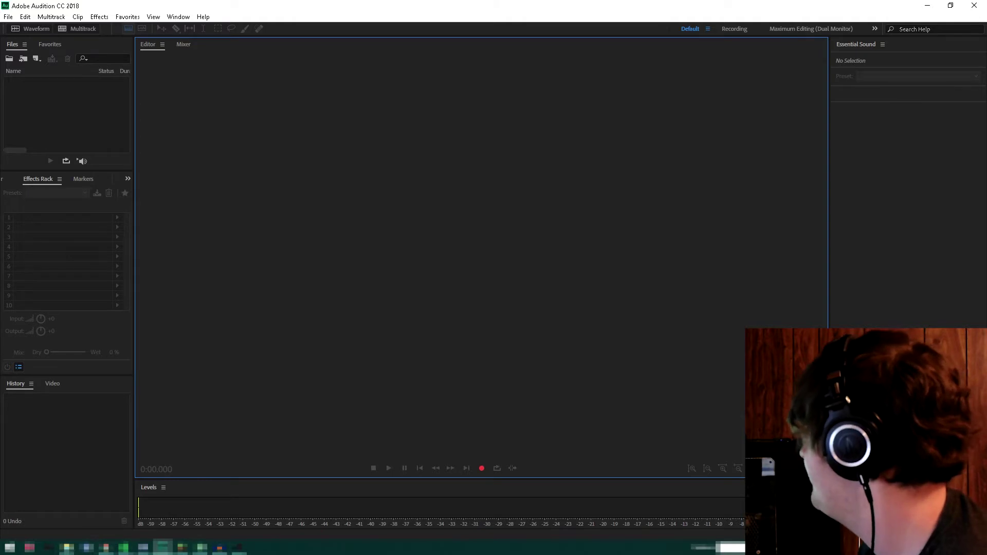
key(alt+Tab)
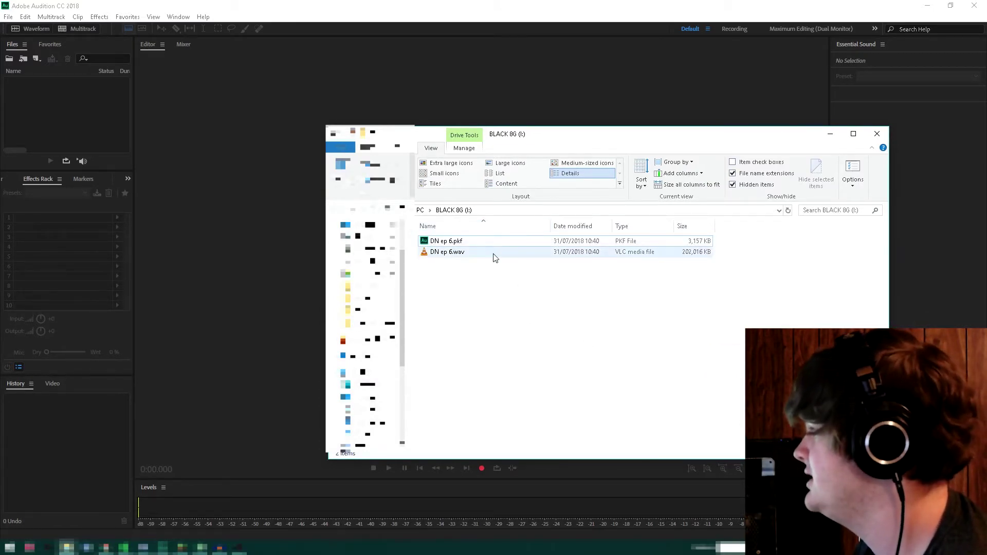
click(450, 257)
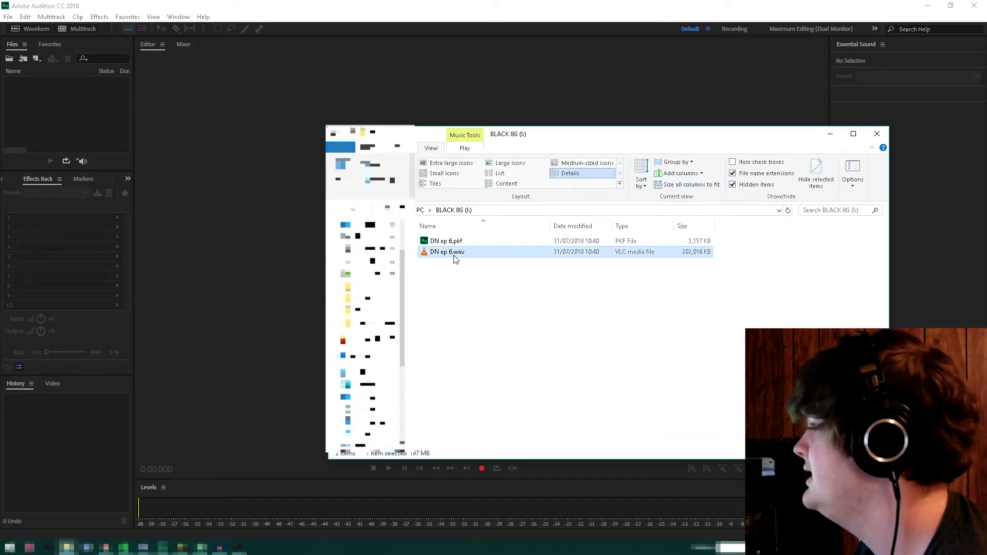
drag(456, 257, 225, 192)
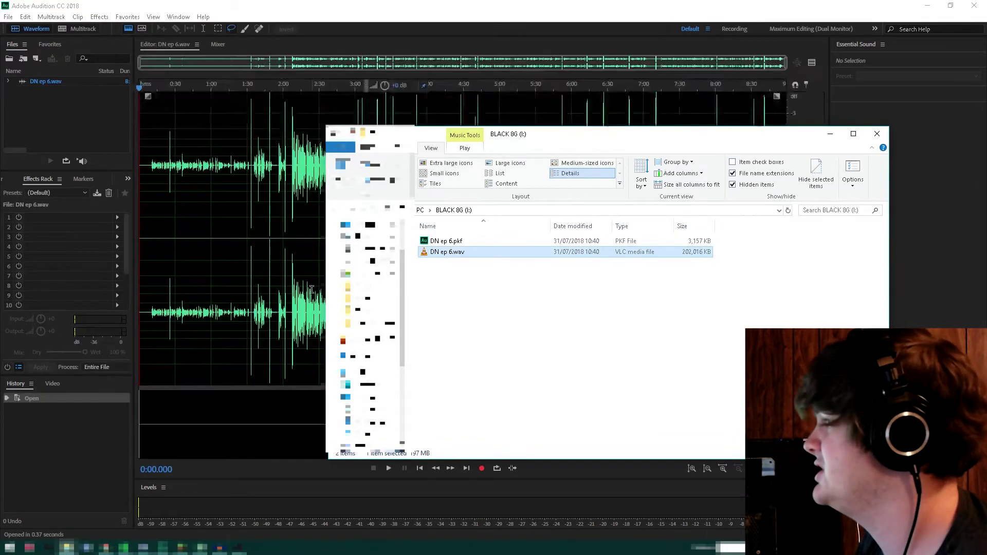
click(266, 6)
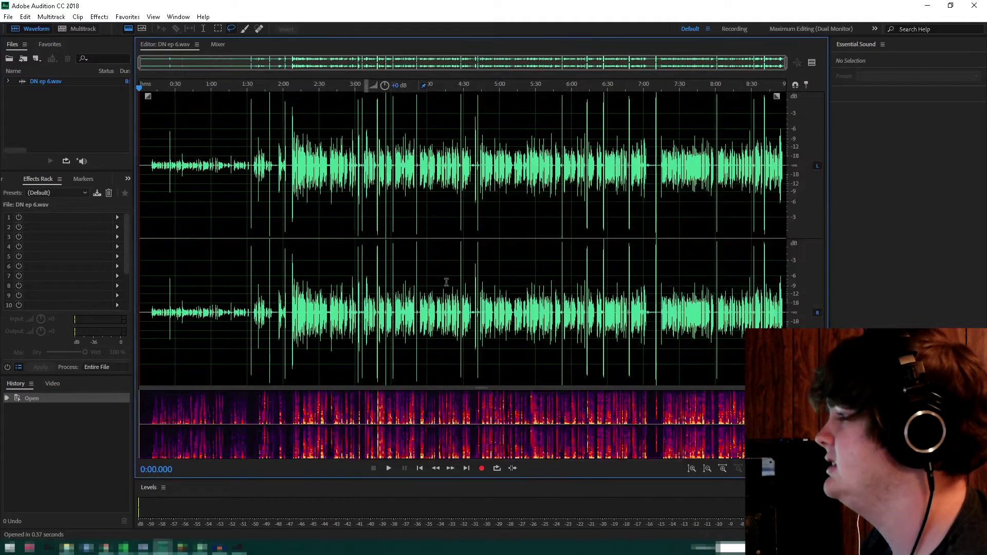
Capture a noise print from the silent first 9 seconds or so and apply Noise Reduction to the whole recording.
scroll(165, 198, up, 5)
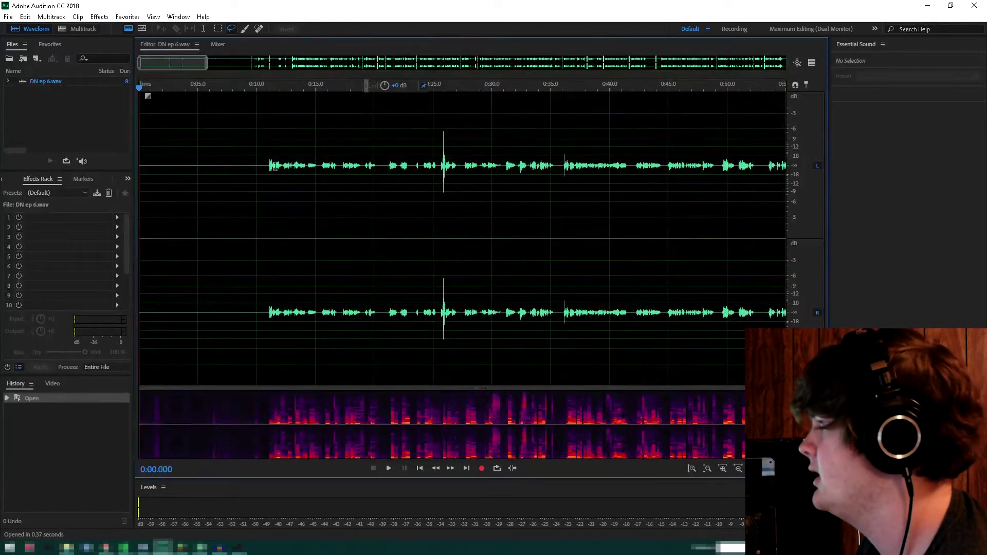
drag(249, 165, 68, 170)
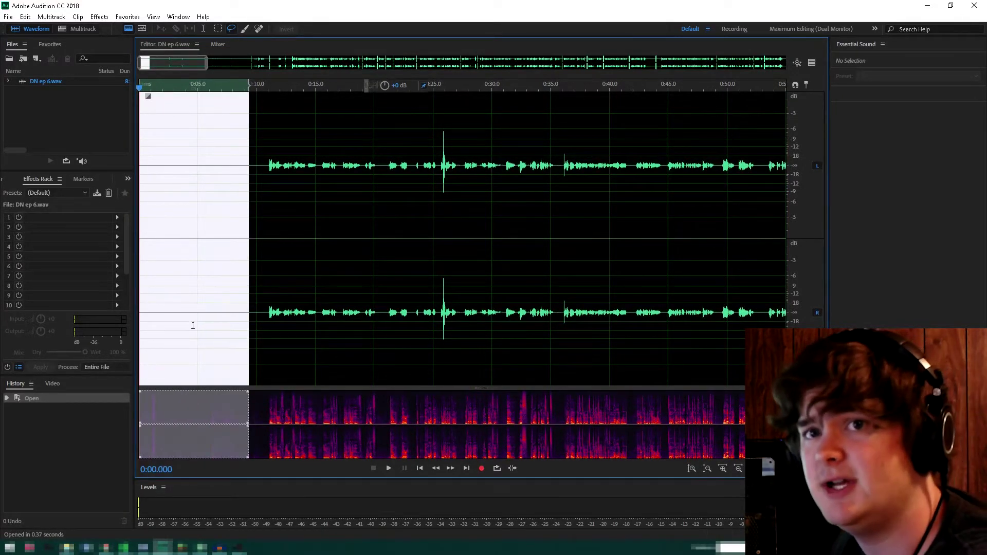
key(shift+p)
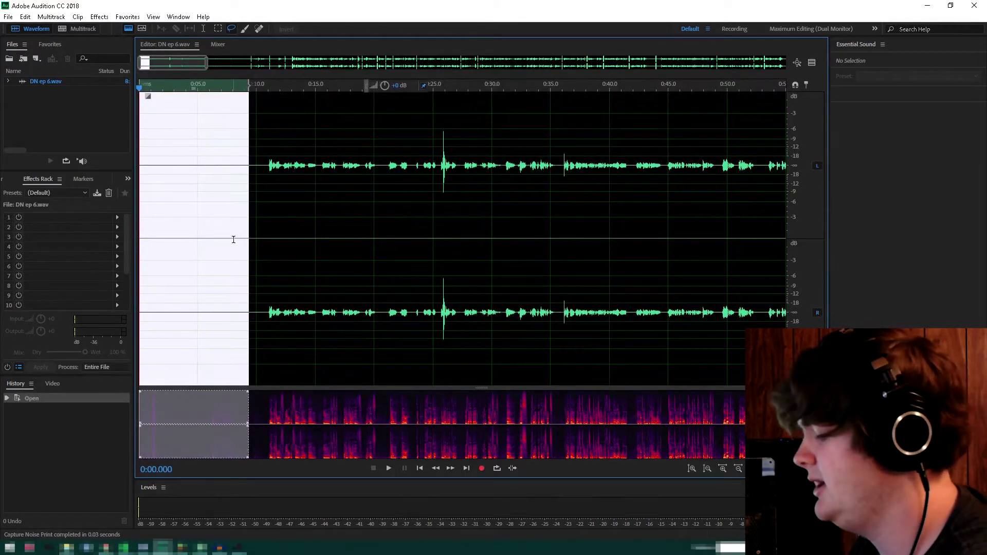
key(ctrl+a)
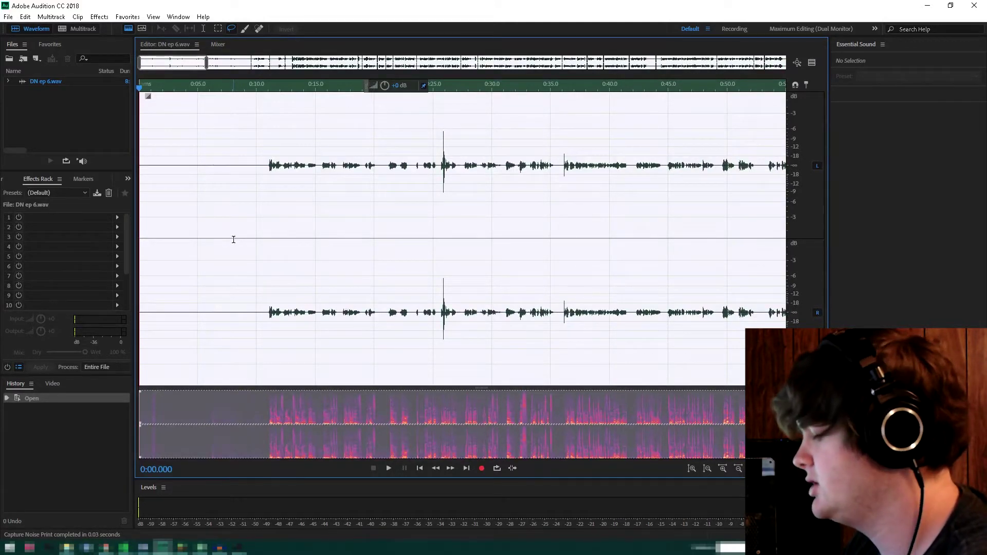
key(ctrl+shift+p)
key(Return)
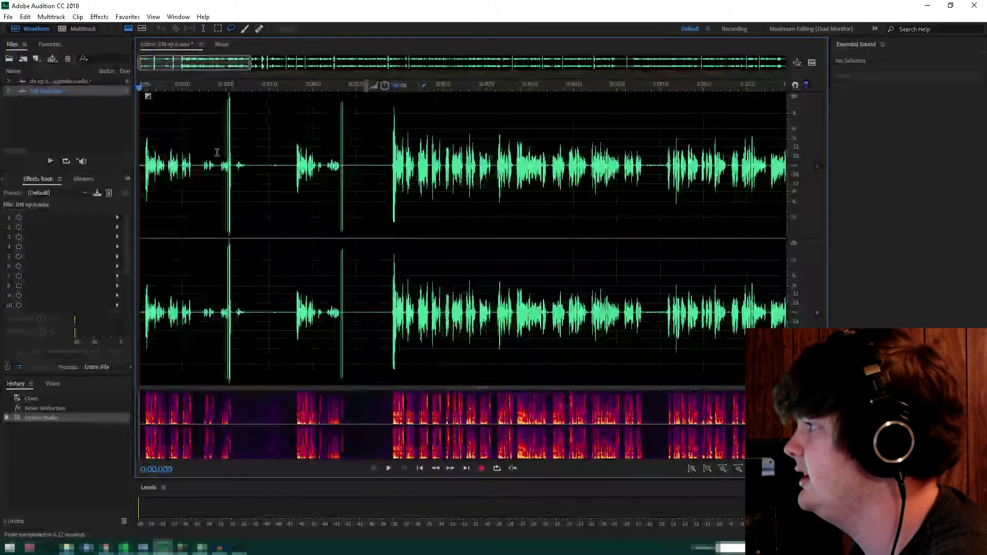
Check the first pair of spikes by ear and delete the rejected opening takes, from the start to about 0:17.
drag(224, 120, 235, 119)
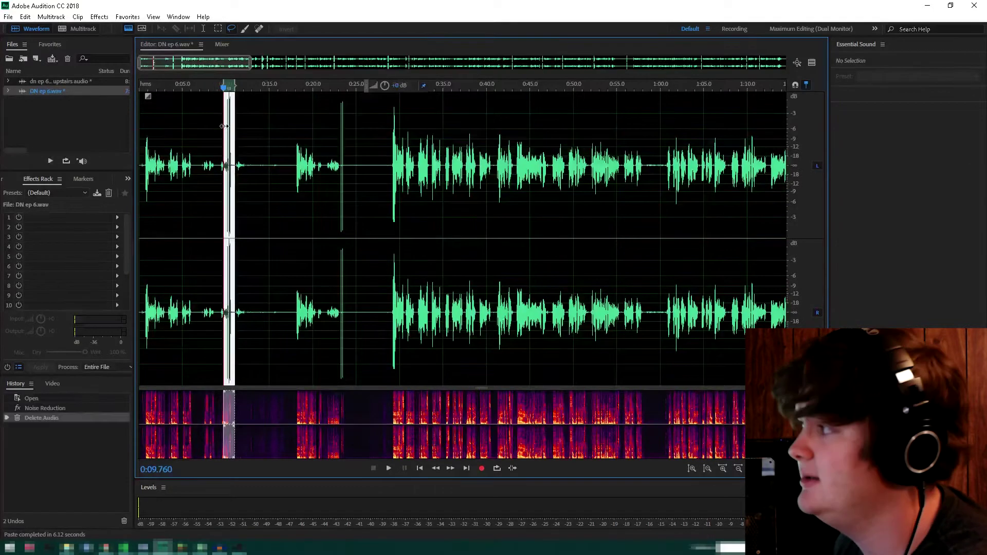
key(space)
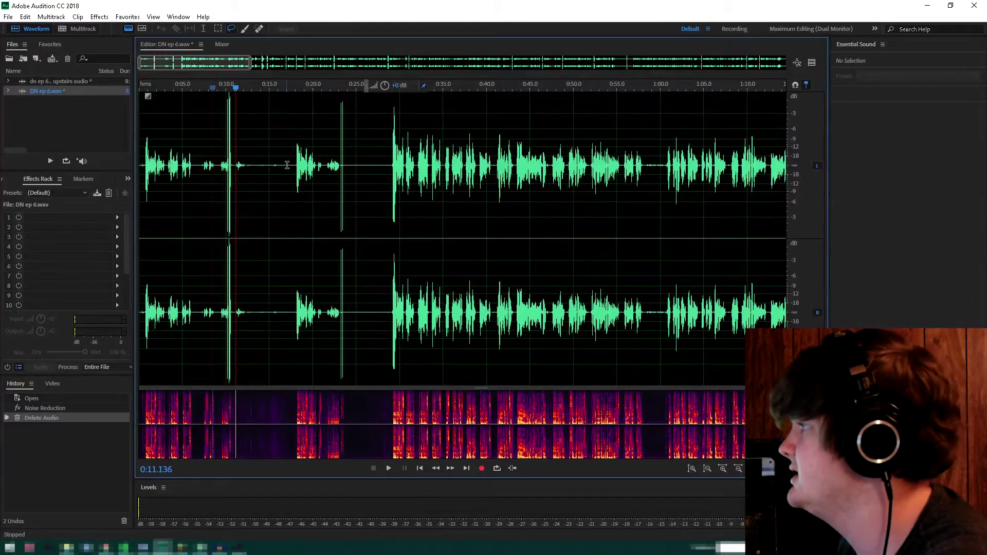
drag(293, 165, 139, 165)
key(Delete)
key(Delete)
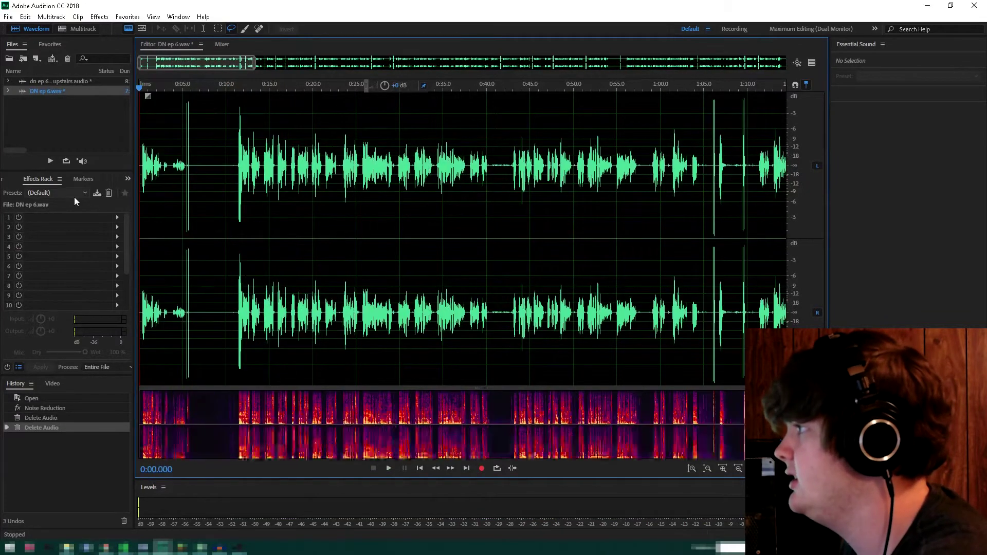
key(space)
key(space)
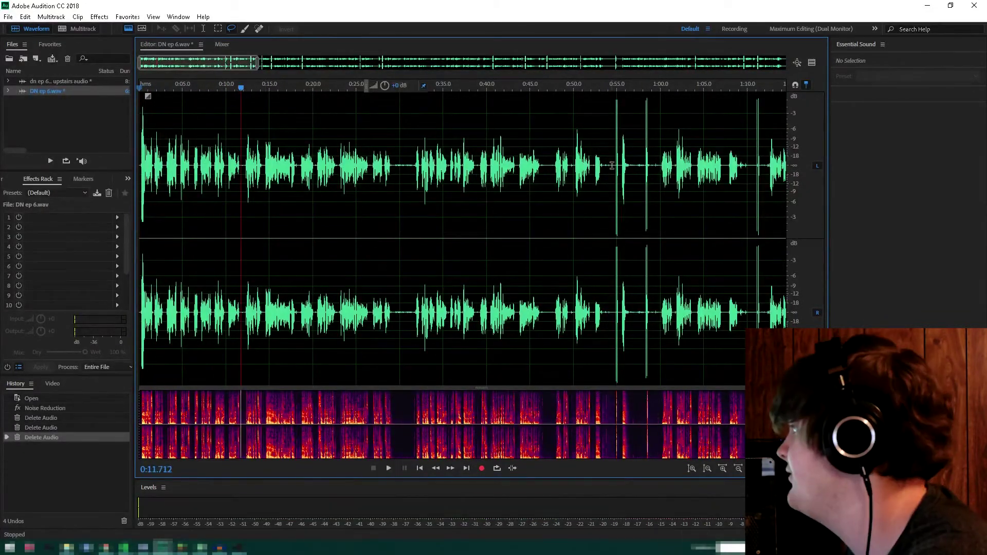
Delete the spike-marked bad take between about 0:47 and 1:00 and cut the further flubbed sections after it.
drag(662, 165, 546, 165)
key(Delete)
key(Delete)
scroll(508, 184, up, 3)
key(Delete)
key(Delete)
key(Delete)
key(Delete)
Listen through the next part of the narration and cut out the unwanted stretch found there.
key(space)
key(space)
scroll(210, 241, down, 2)
drag(275, 206, 555, 205)
key(Delete)
key(Delete)
key(space)
key(space)
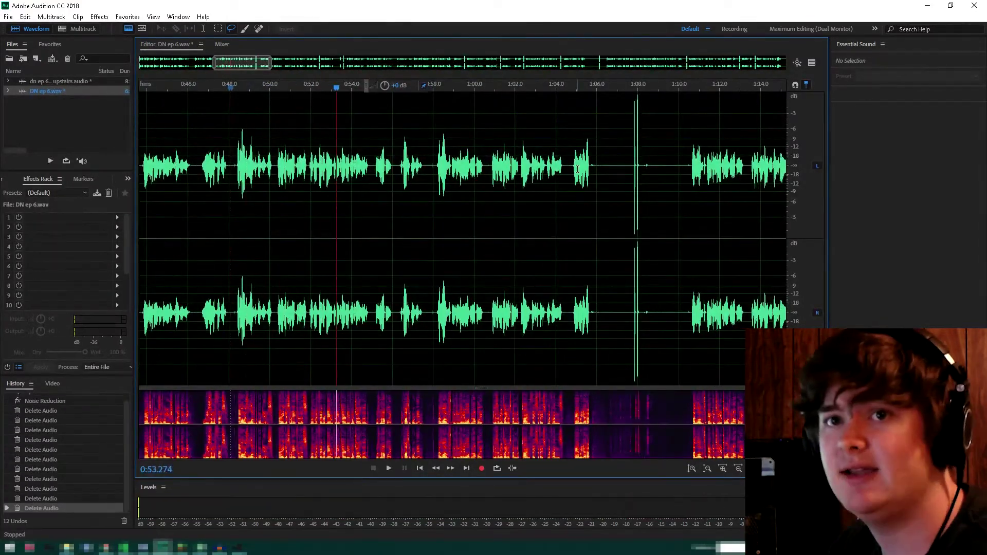
Delete the silent stretch containing the double spike, from about 1:06 to 1:10.
key(space)
drag(689, 194, 592, 194)
key(Delete)
key(Delete)
Play the narration before the pause, delete the silence from about 1:10.8 to 1:12, and replay the cut.
key(space)
click(427, 165)
key(space)
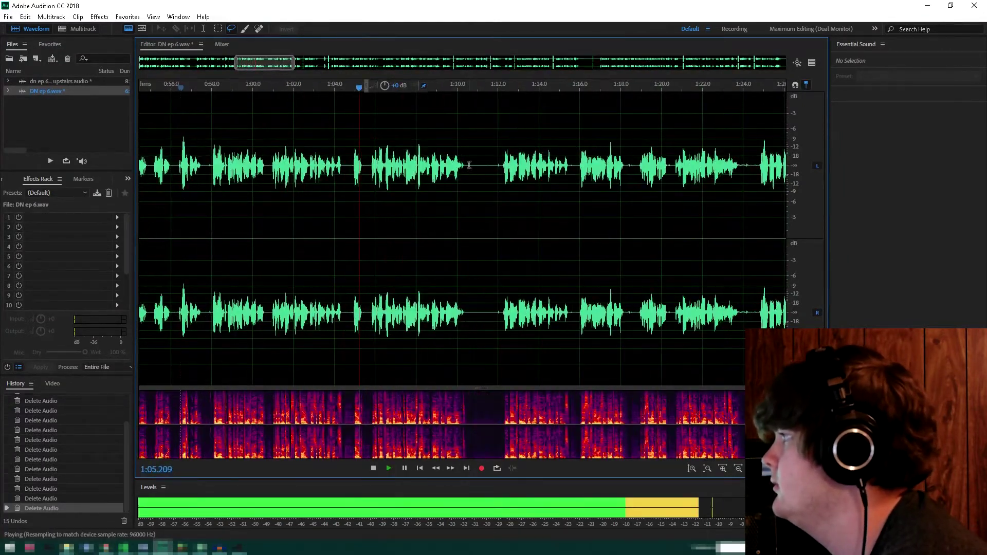
key(space)
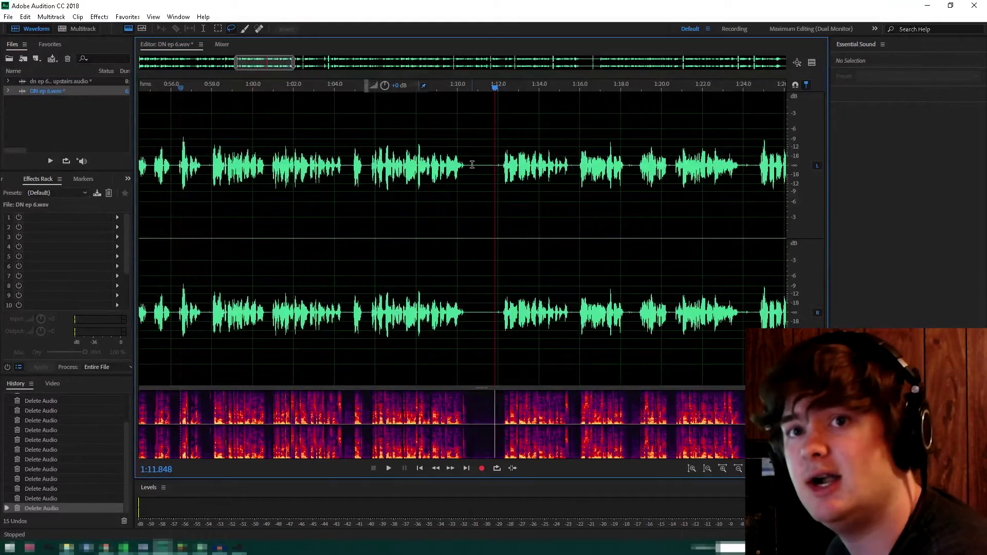
drag(473, 165, 497, 171)
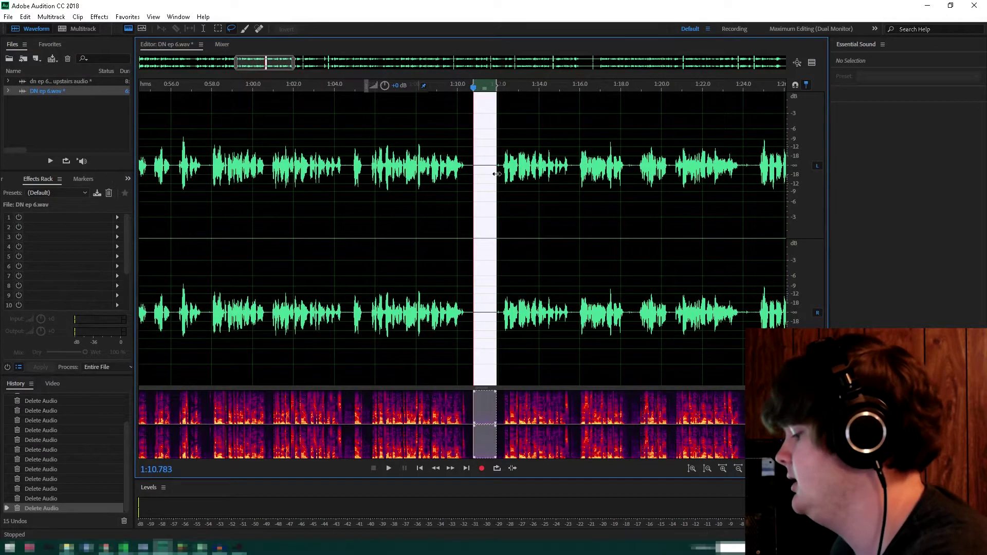
key(Delete)
click(434, 167)
key(space)
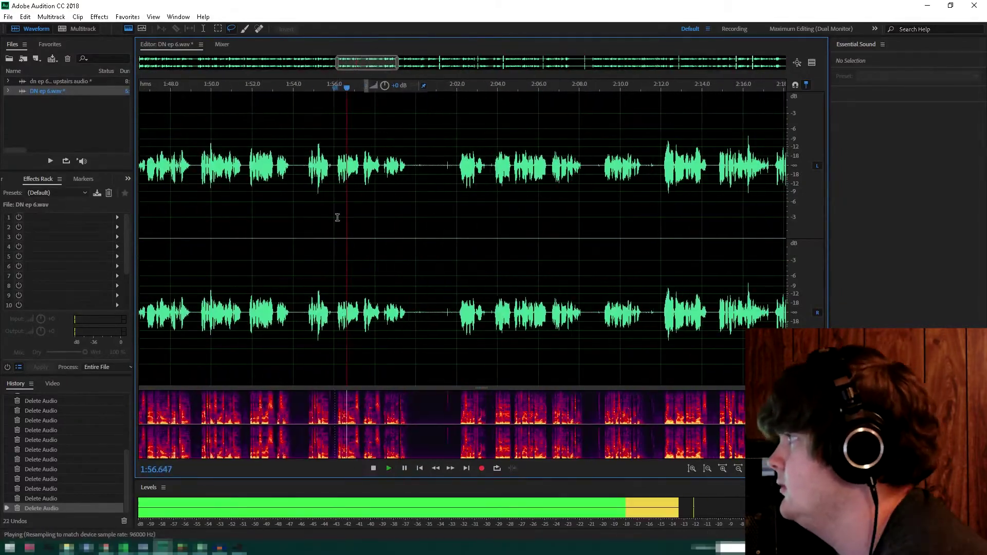
Delete the trailing silence from 4:33 to the end of the recording.
key(space)
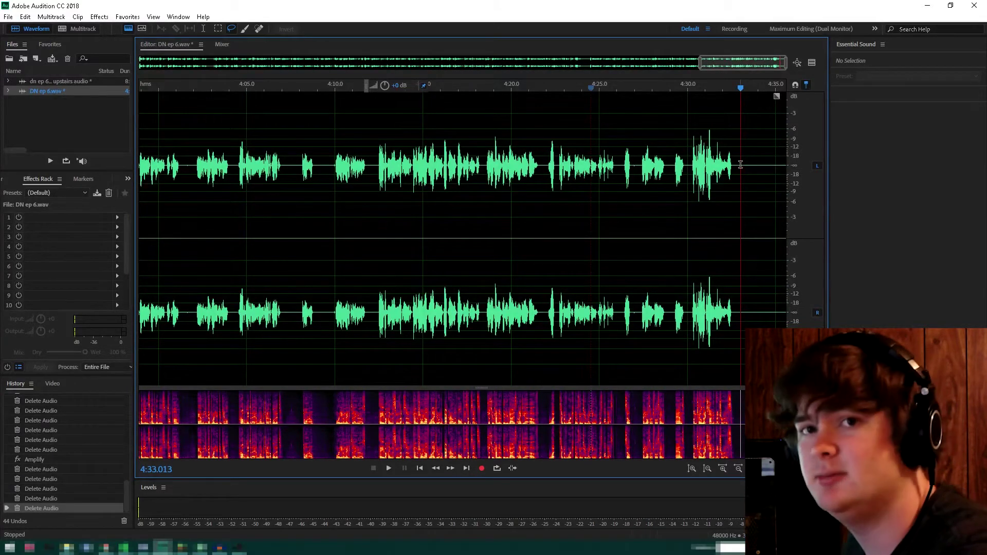
drag(741, 165, 859, 187)
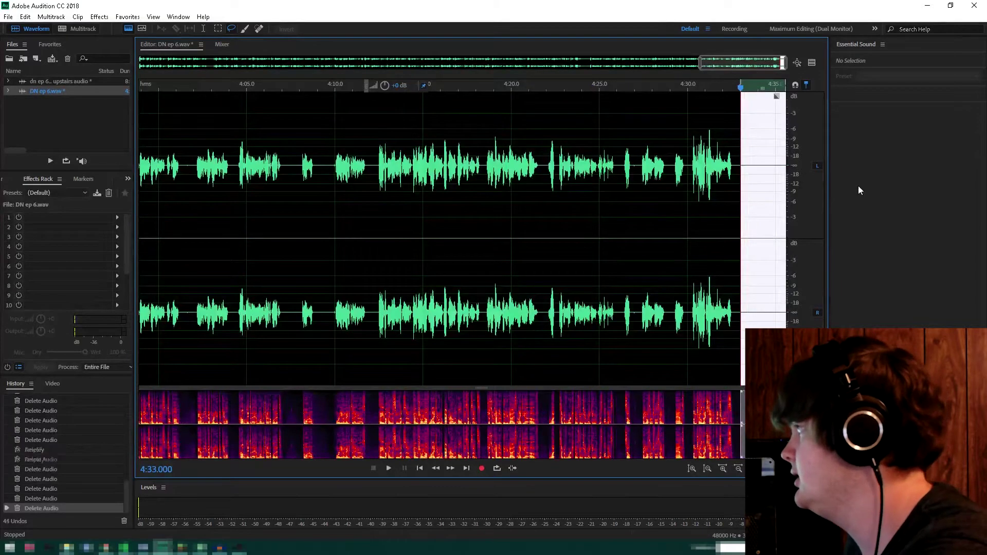
key(Delete)
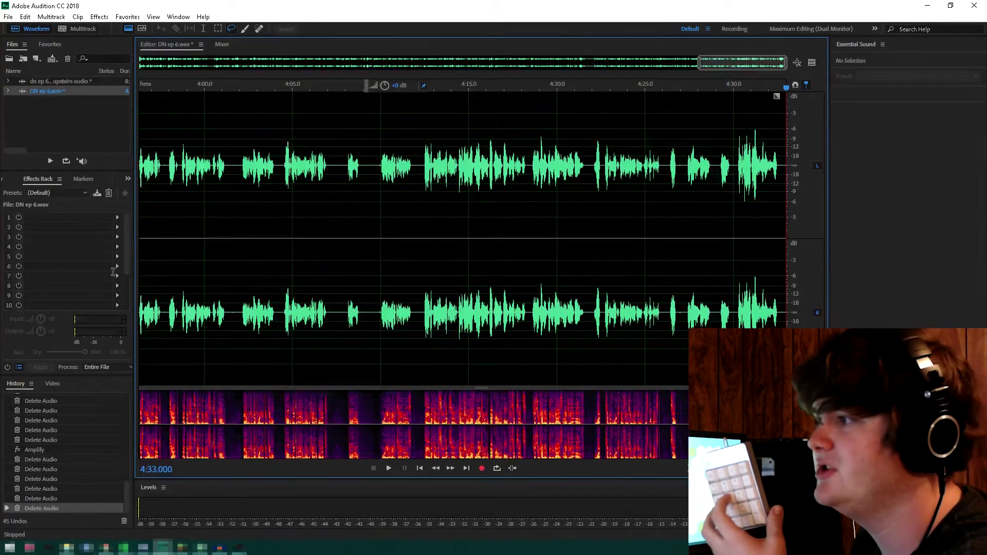
key(alt+Tab)
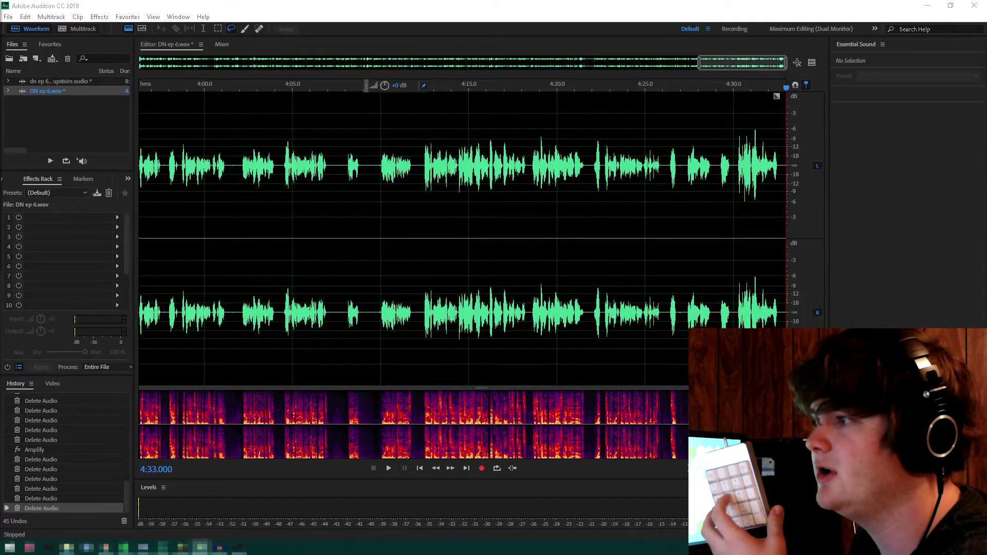
click(287, 7)
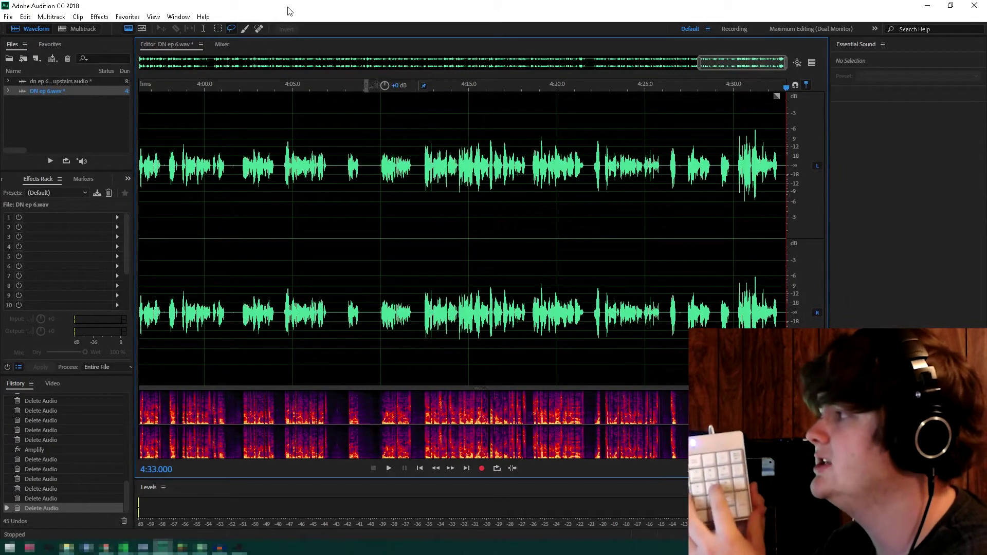
Convert the edited recording to mono and apply the Voice Over favorite to the entire file.
key(ctrl+1)
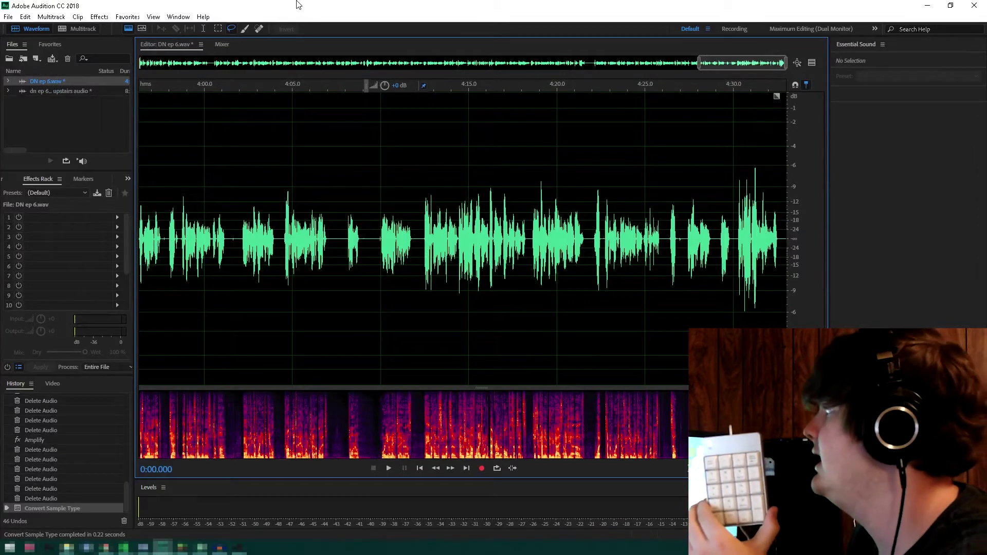
drag(698, 63, 638, 65)
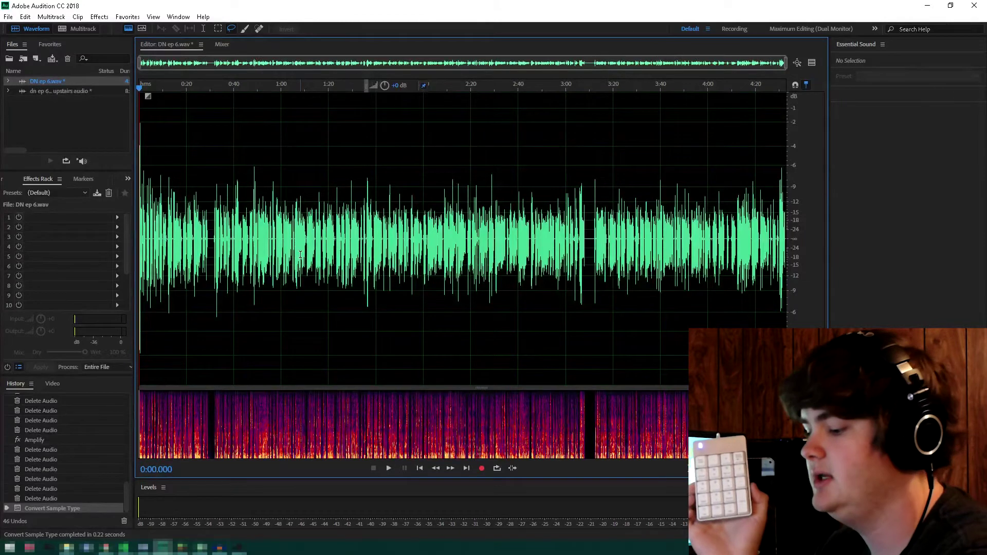
key(ctrl+a)
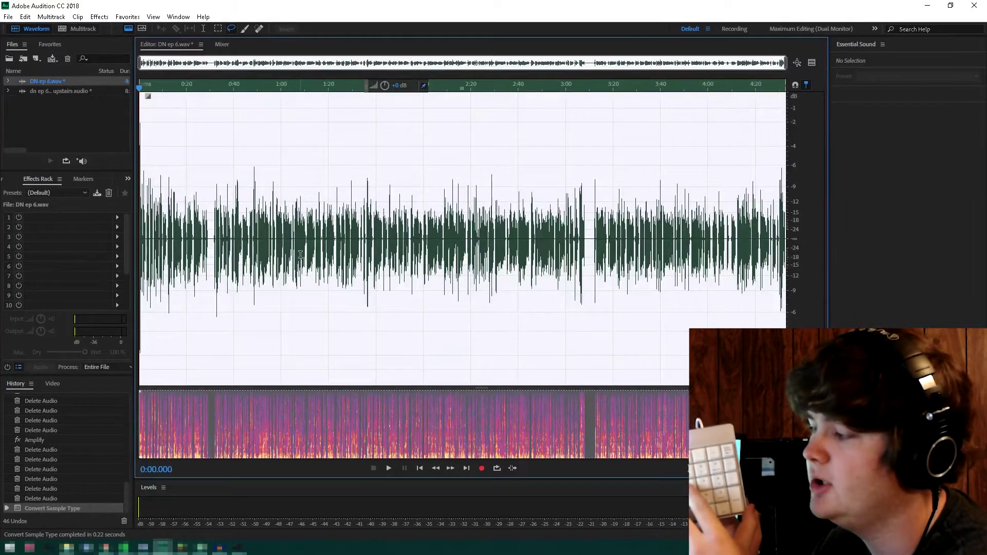
key(ctrl+shift+l)
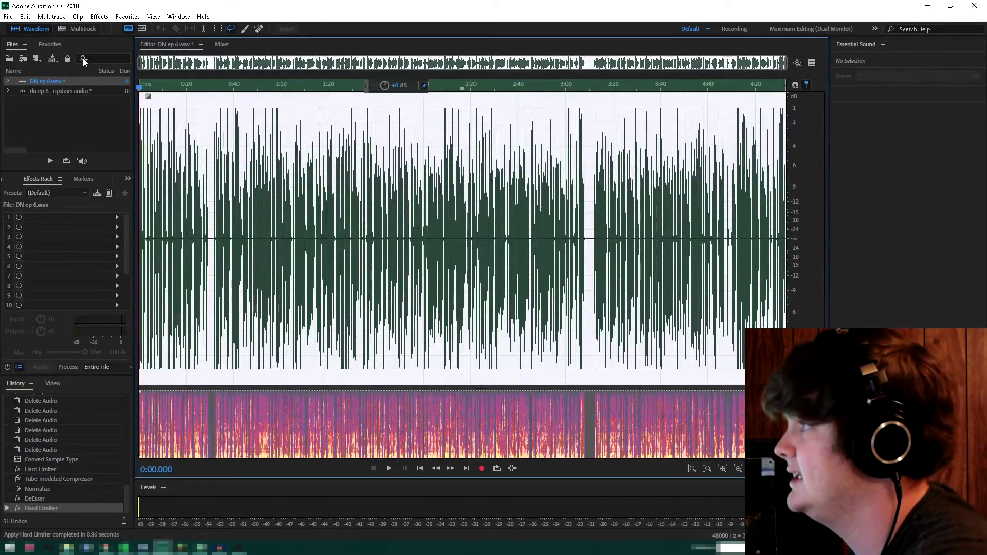
Run the Voice Over favorite again from the widened favorites list and revert the history to the first run's final Hard Limiter.
click(50, 45)
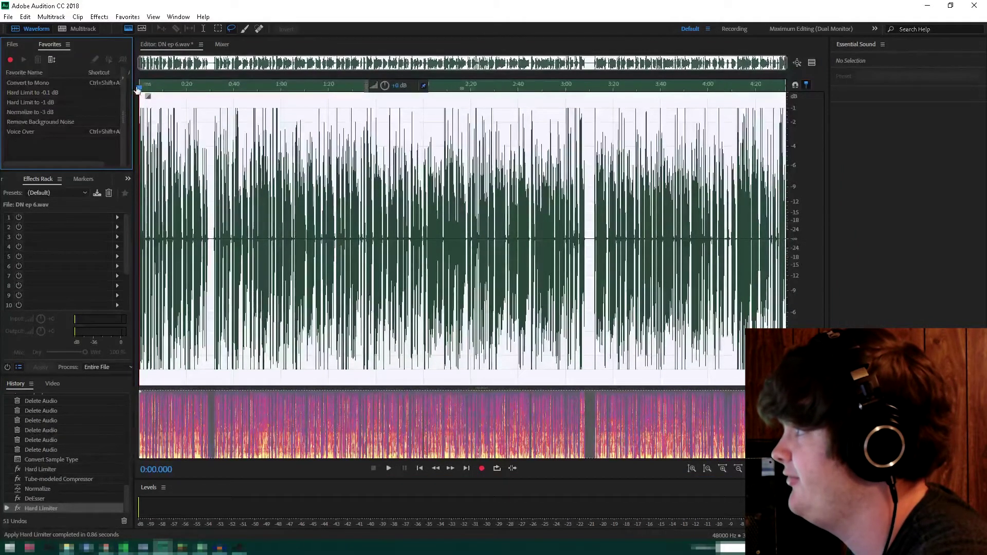
drag(134, 88, 469, 90)
double_click(100, 131)
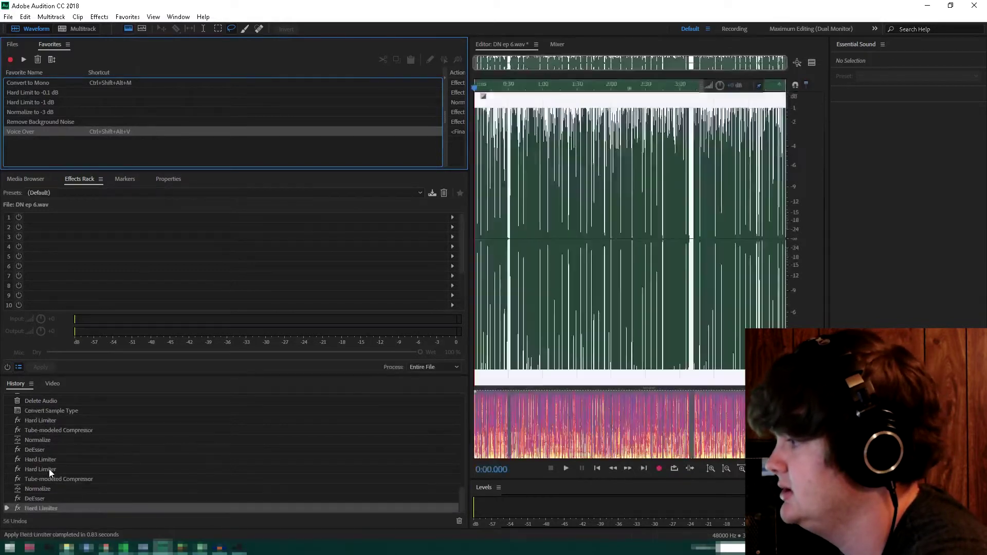
click(51, 460)
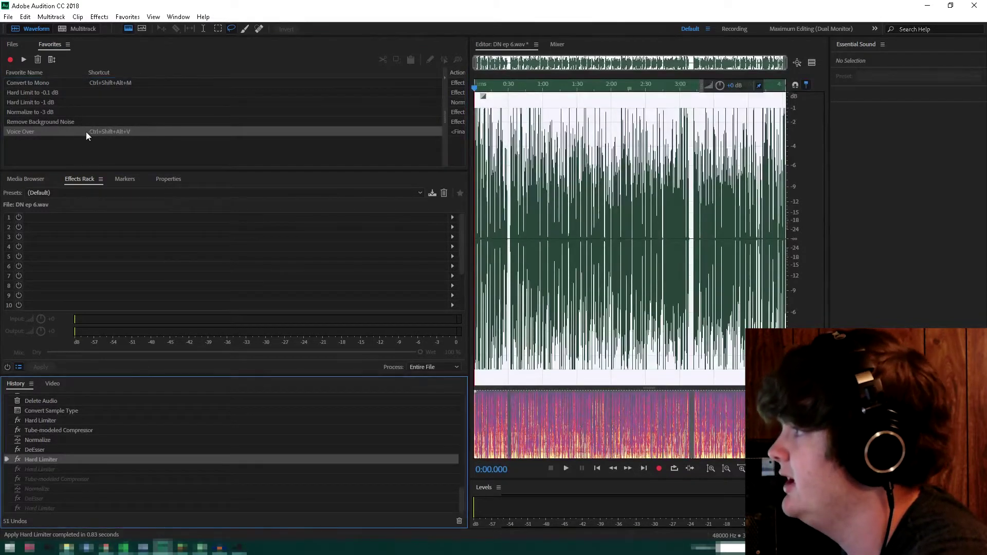
Reveal the Voice Over favorite's list of actions and examine the effects it applies.
drag(445, 105, 153, 130)
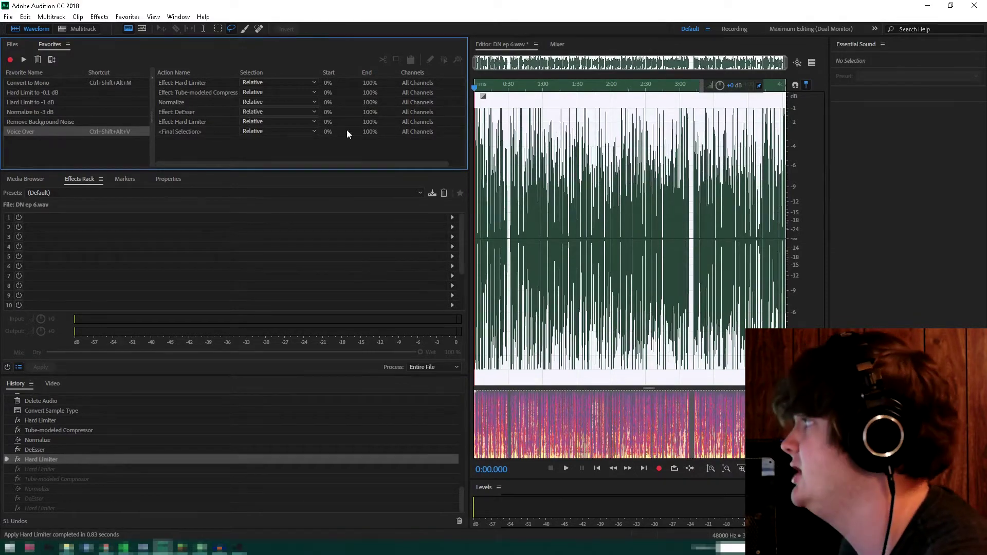
drag(470, 143, 161, 152)
click(12, 44)
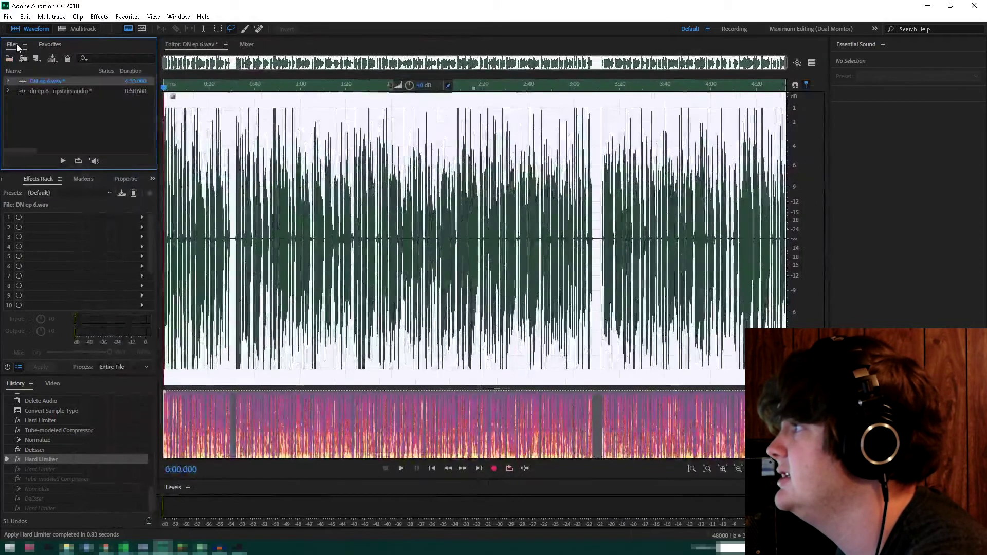
click(191, 173)
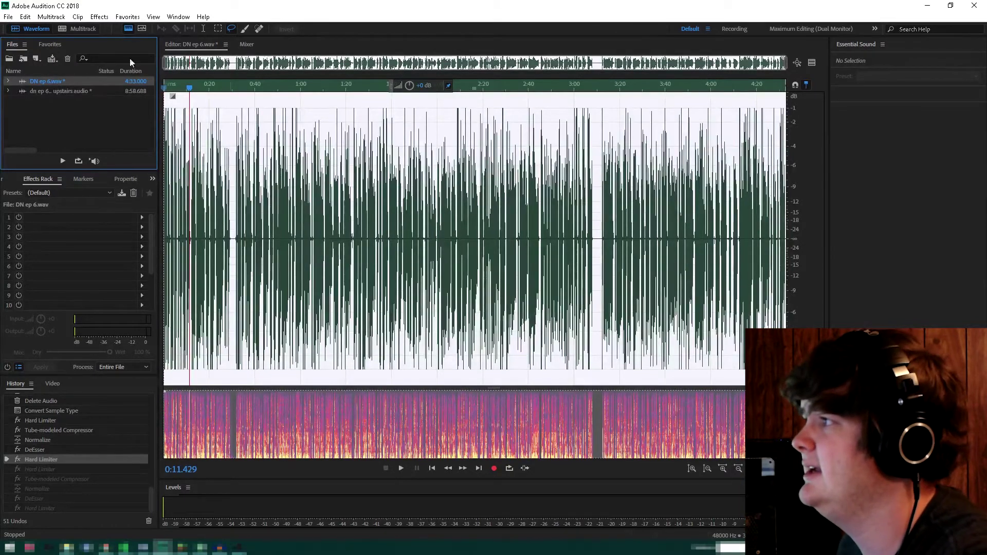
click(50, 45)
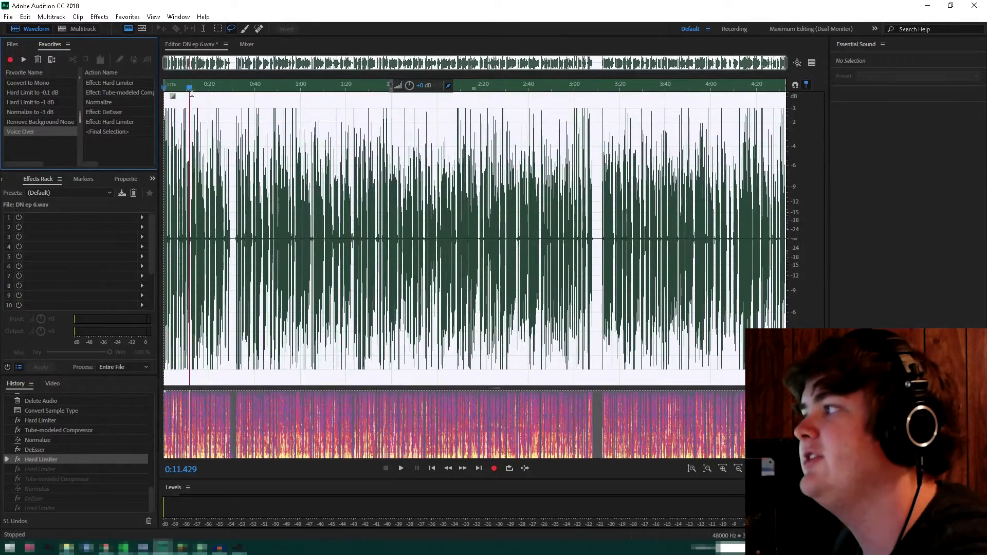
Play the processed voice-over from the start, and listen again from about 1:23 and 1:29 to check its sound and pauses.
drag(192, 93, 137, 94)
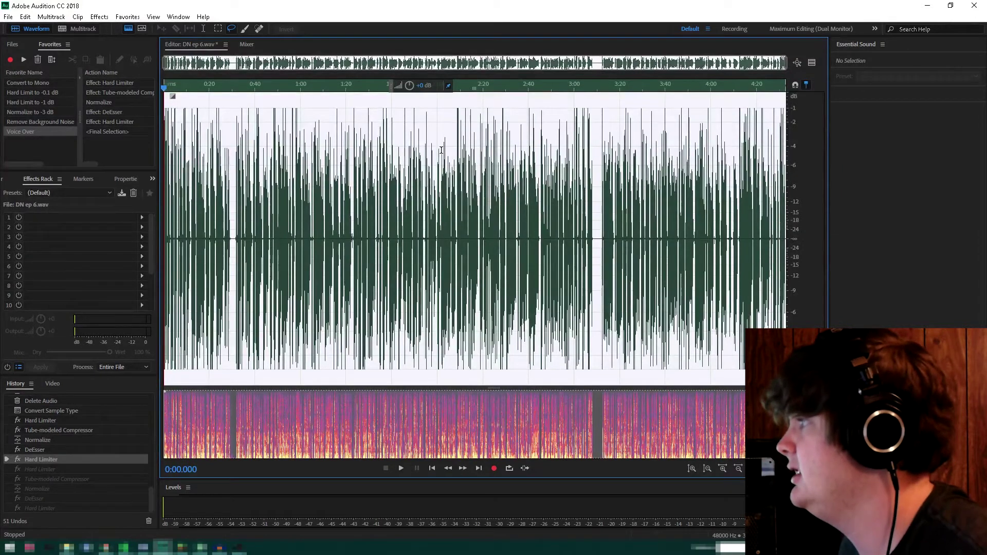
key(space)
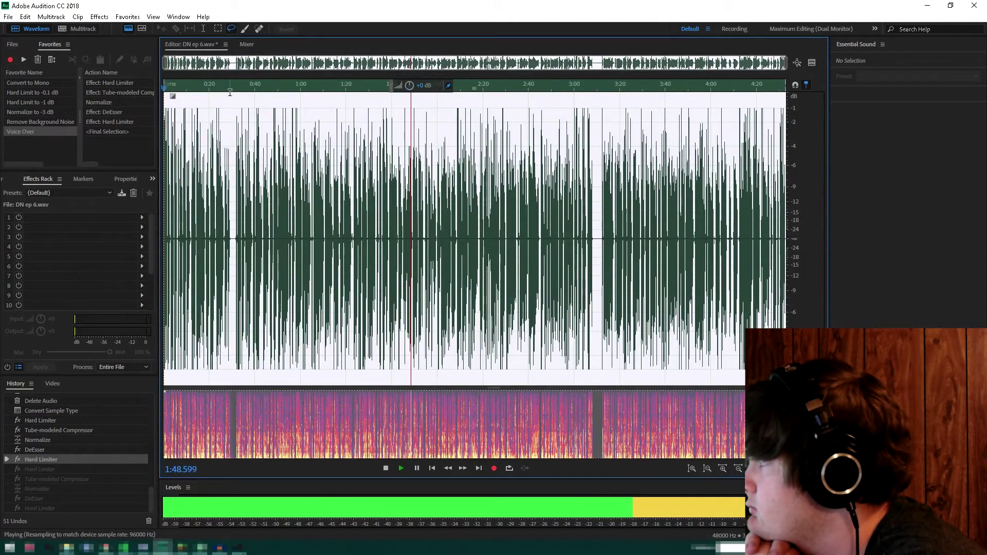
key(space)
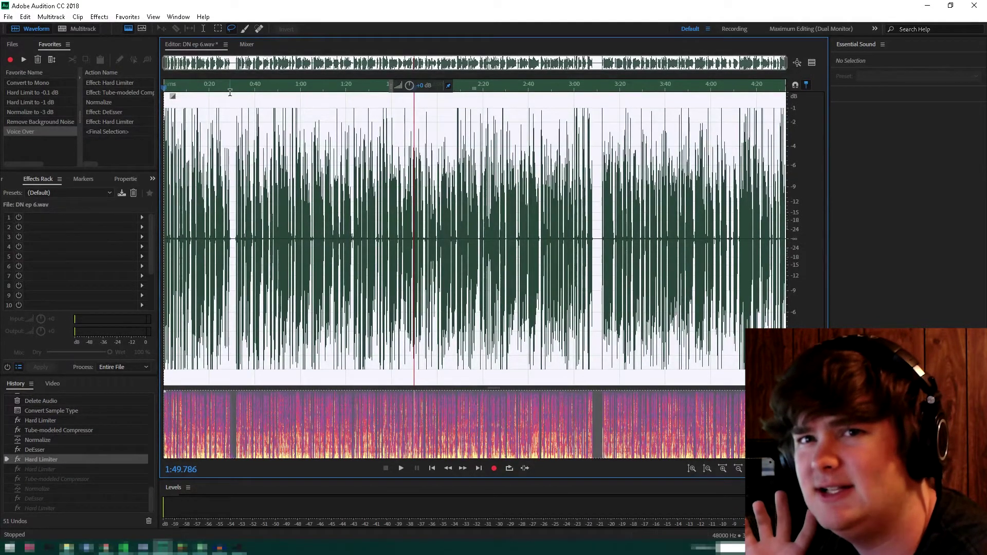
scroll(416, 225, up, 6)
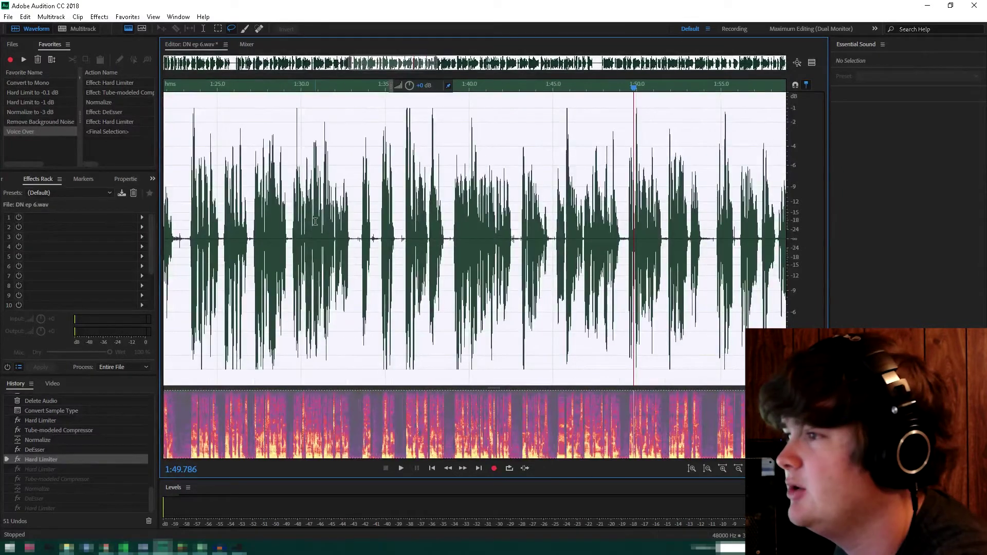
click(186, 239)
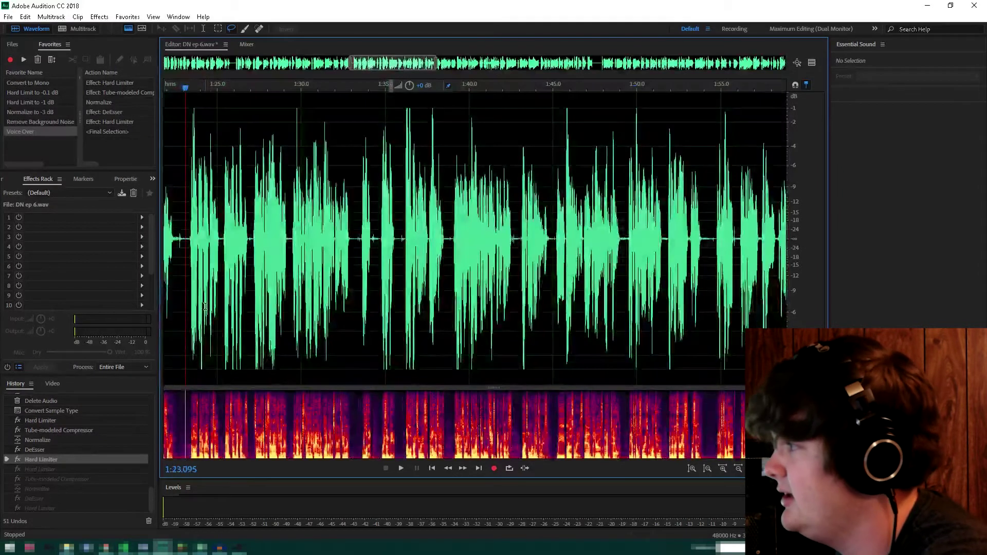
key(space)
click(291, 238)
key(space)
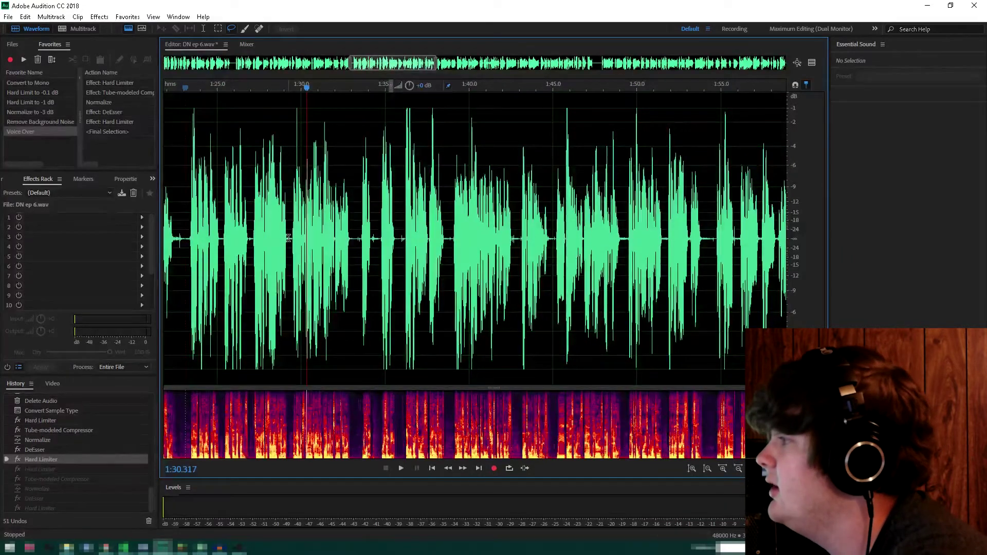
Delete the short stretch of silence between phrases at about 1:29.2 and play back across the cut.
scroll(288, 238, up, 5)
click(284, 239)
drag(290, 239, 295, 239)
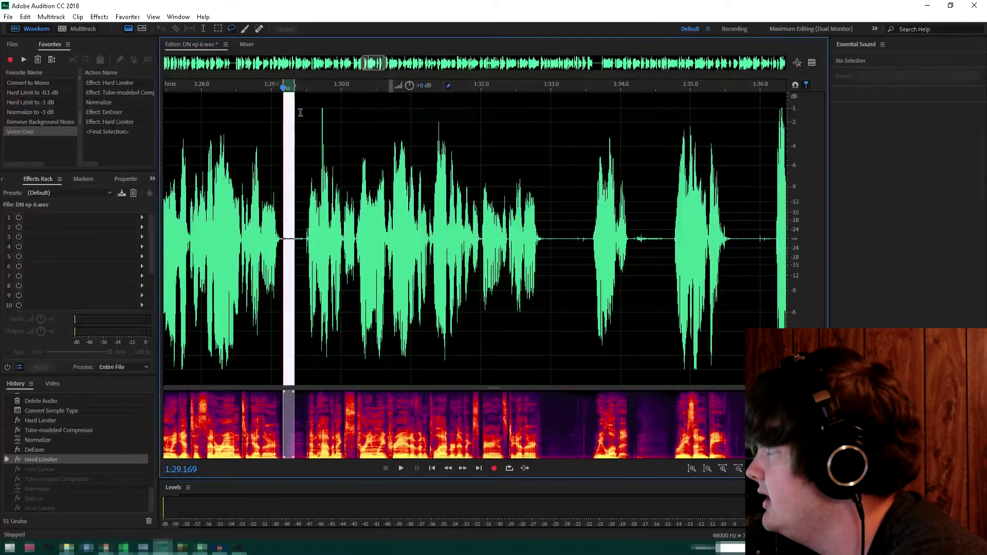
key(Delete)
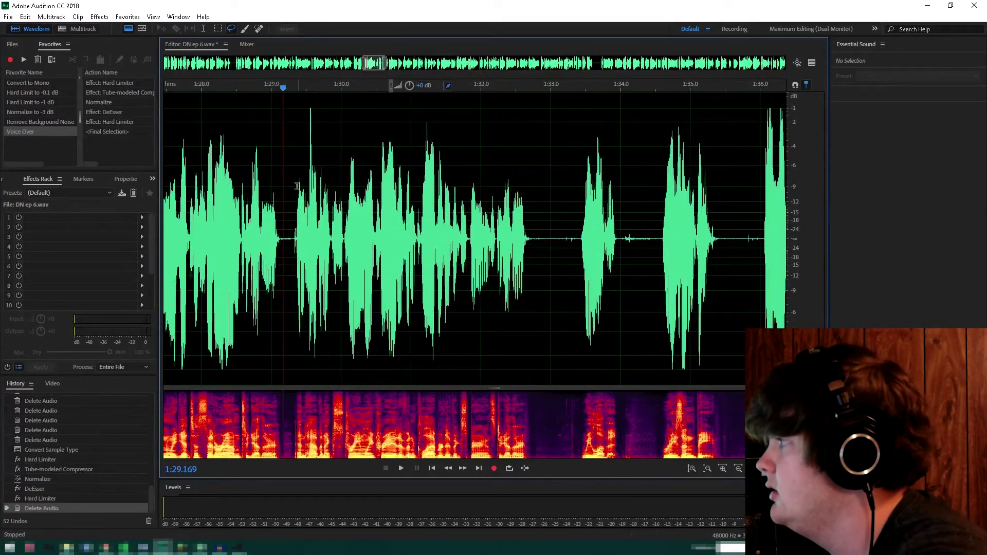
scroll(225, 247, down, 4)
click(241, 240)
key(space)
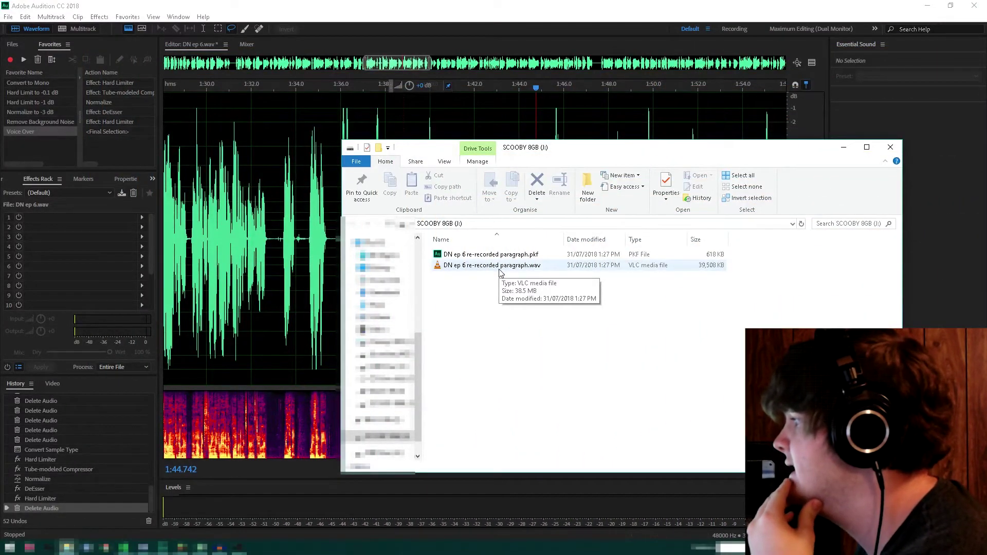
Import DN ep 6 re-recorded paragraph.wav from the SCOOBY 8GB (J:) drive into the project files.
drag(499, 273, 549, 271)
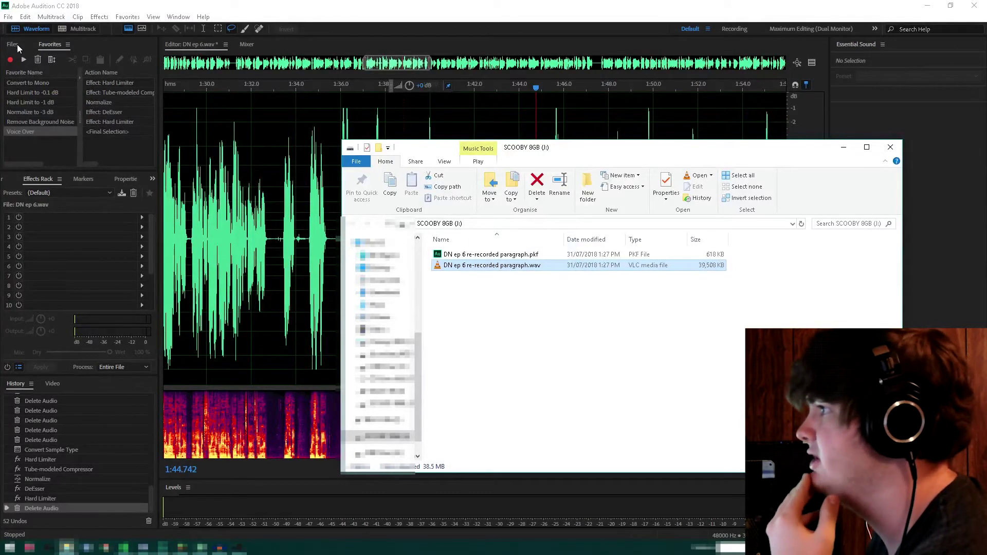
drag(524, 139, 777, 139)
click(843, 145)
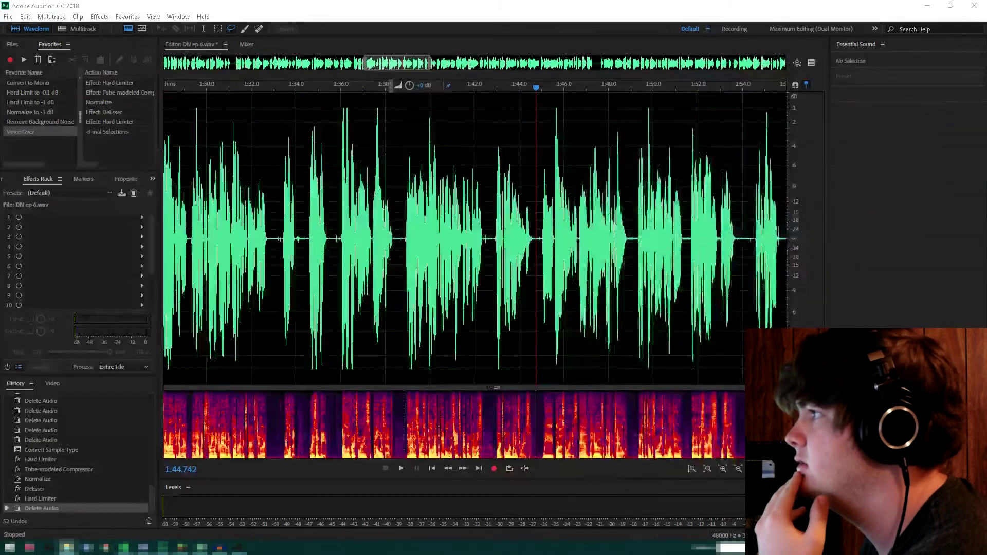
click(20, 43)
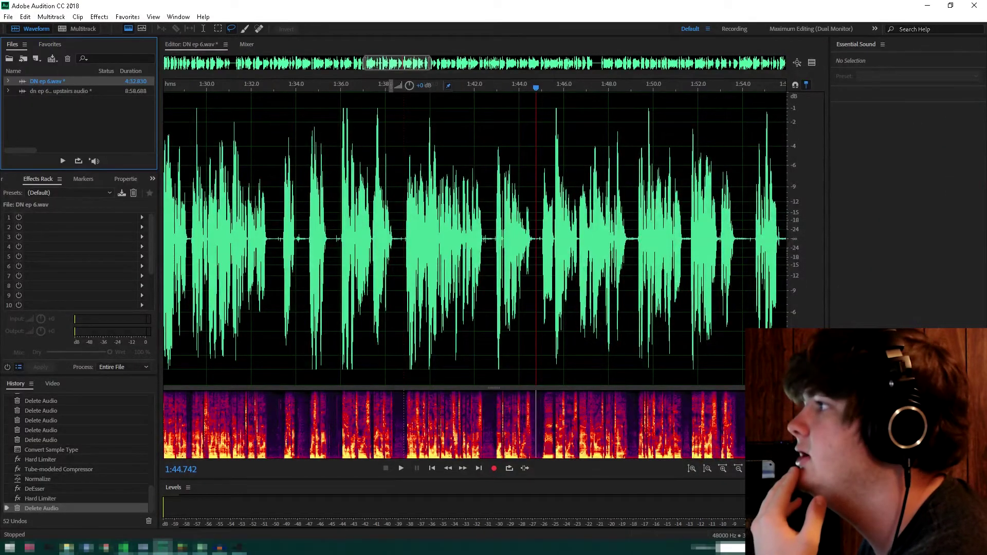
drag(3, 102, 78, 111)
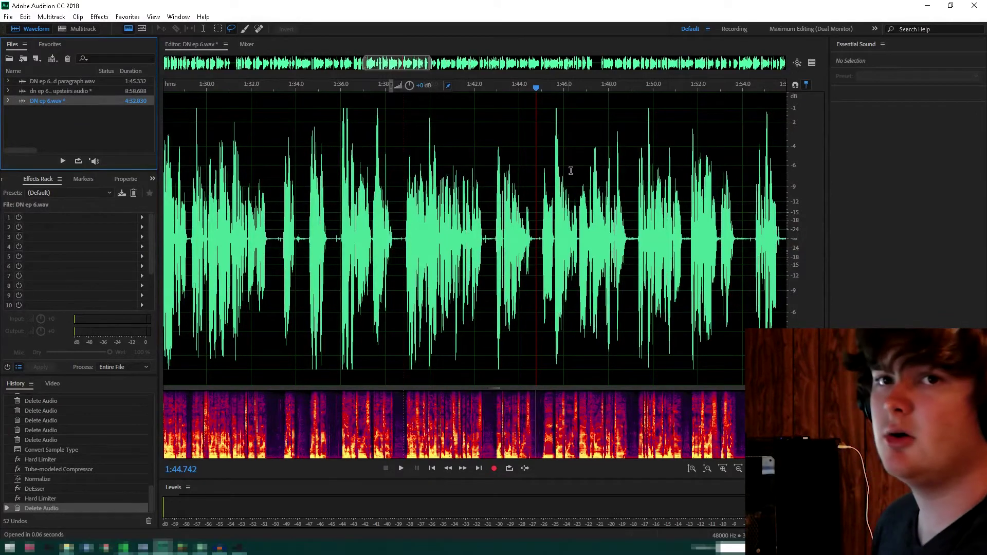
Listen around 1:38 for the paragraph that needs replacing and add a cue marker at its start at 1:34.560.
drag(536, 88, 399, 103)
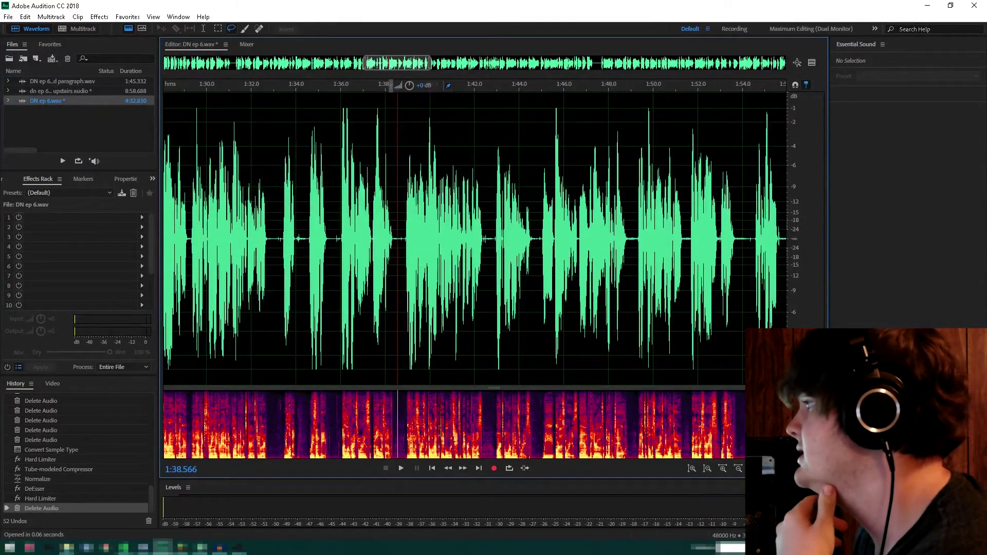
key(alt+Tab)
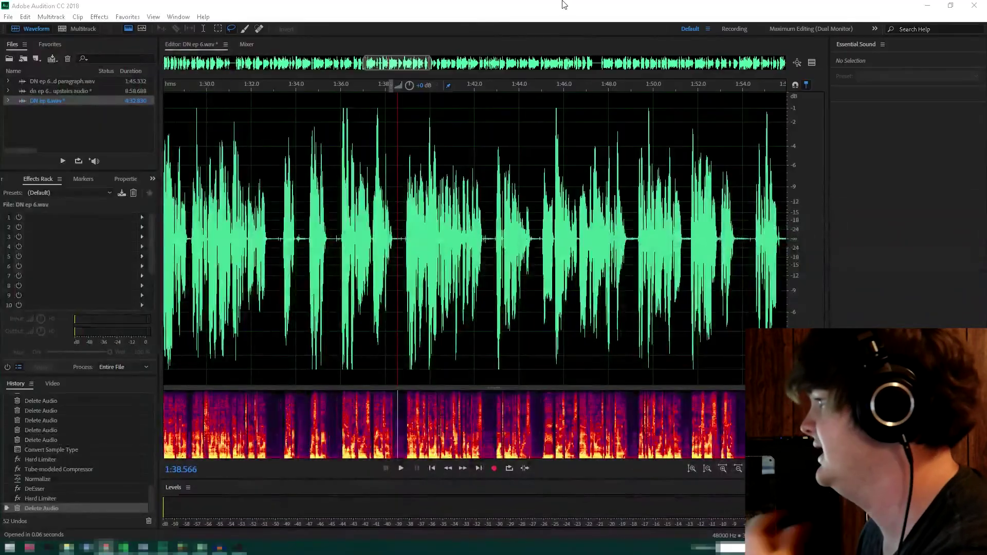
click(400, 222)
key(space)
key(space)
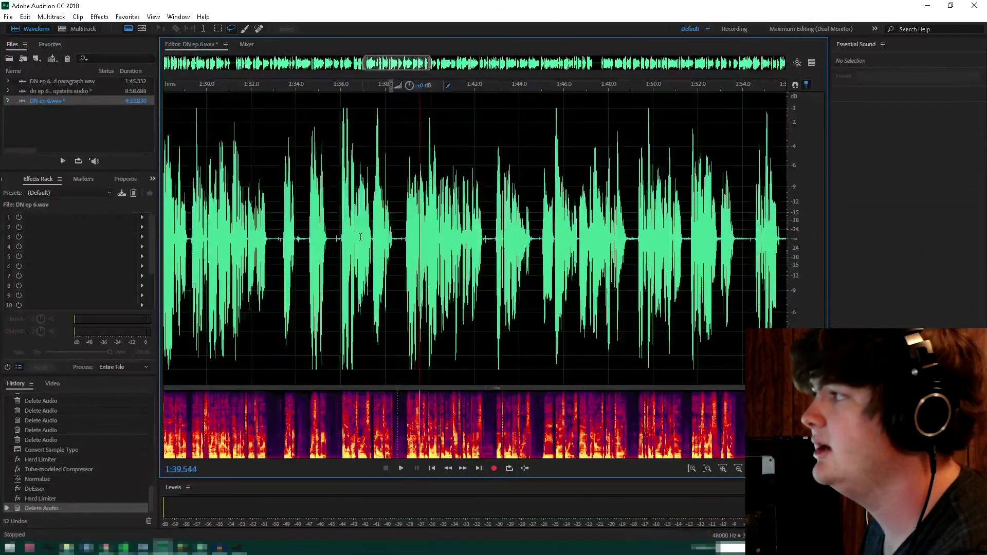
click(308, 84)
key(m)
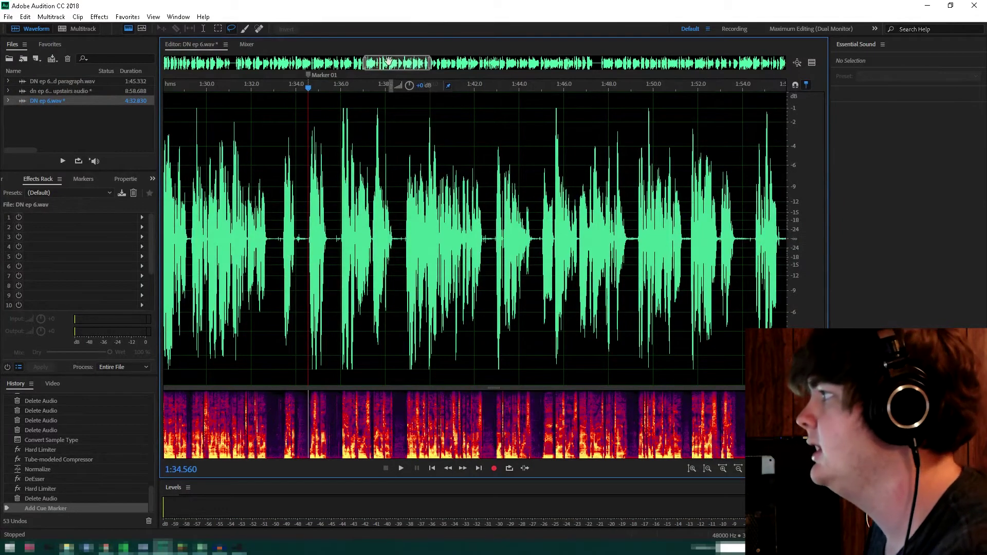
Add a second cue marker at 1:59.478 for the paragraph's end and nudge it slightly later into the pause.
drag(399, 69, 405, 68)
click(469, 291)
key(space)
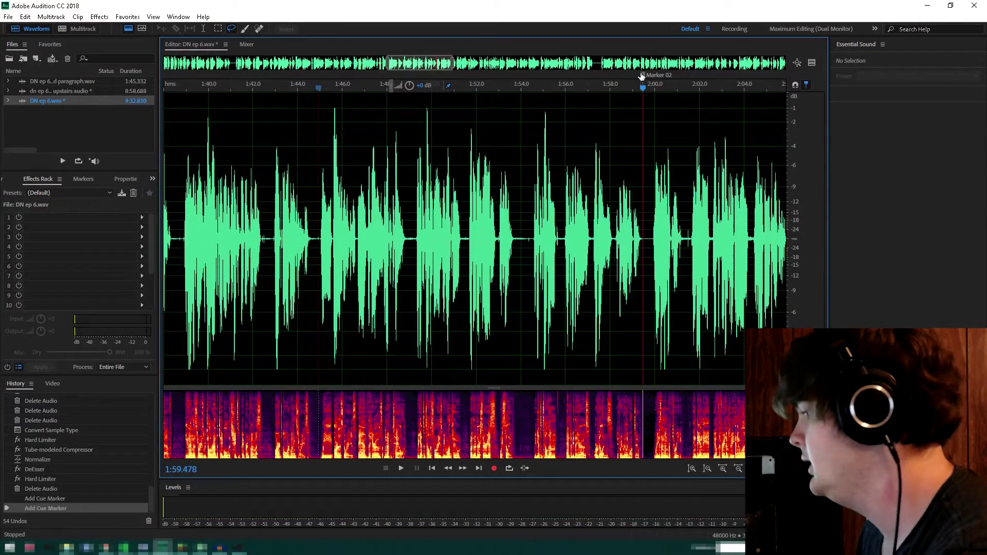
drag(642, 76, 645, 76)
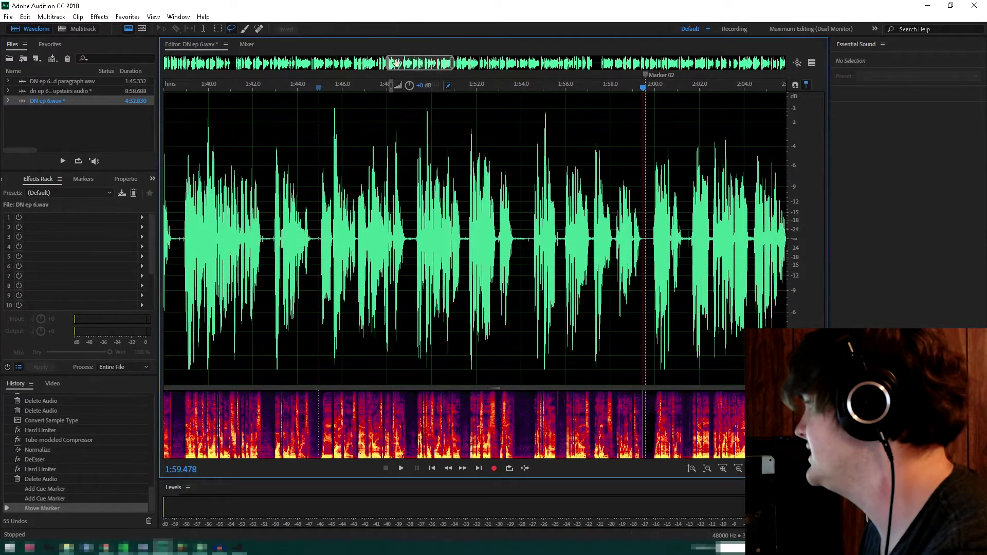
Review the full recording with both markers through to its end and save DN ep 6.wav.
scroll(376, 74, down, 1)
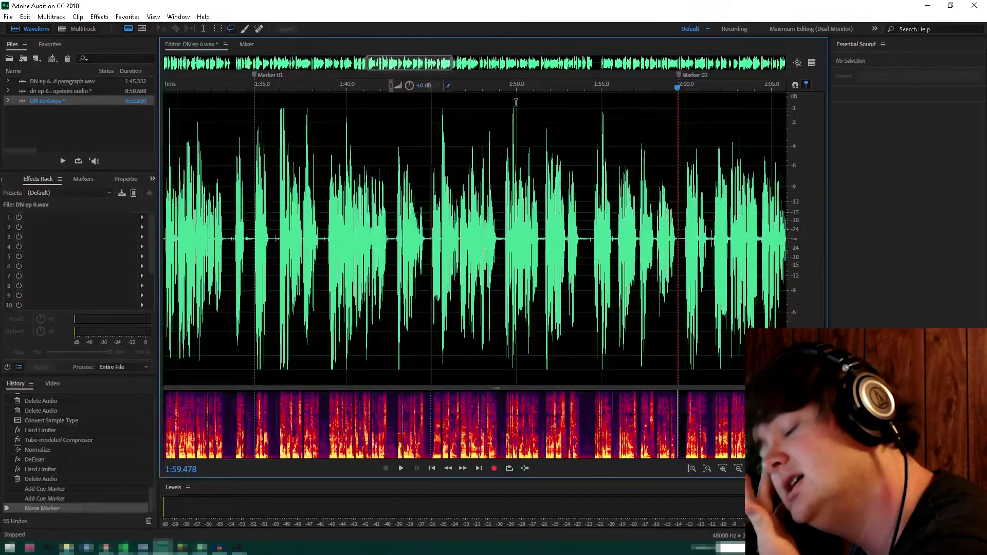
drag(439, 66, 457, 66)
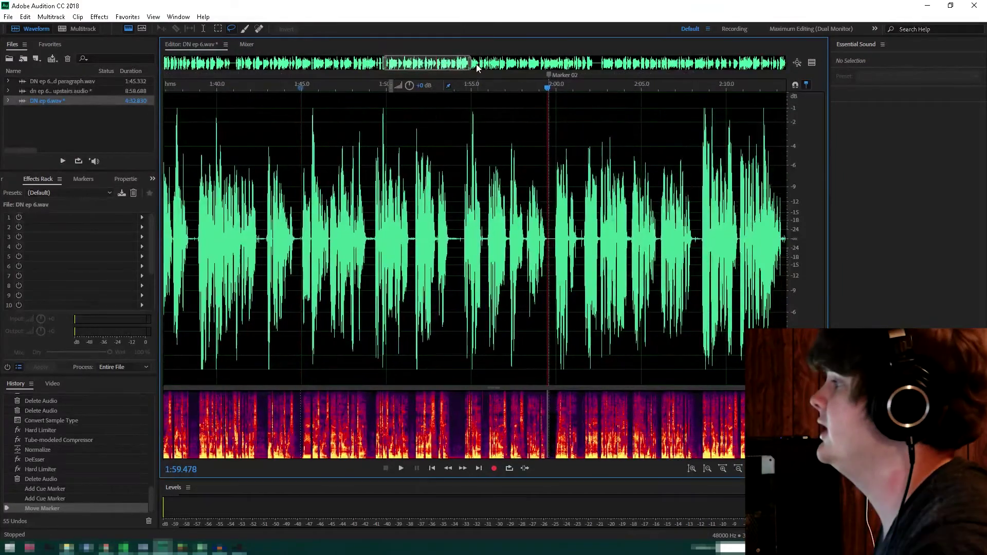
scroll(523, 162, down, 5)
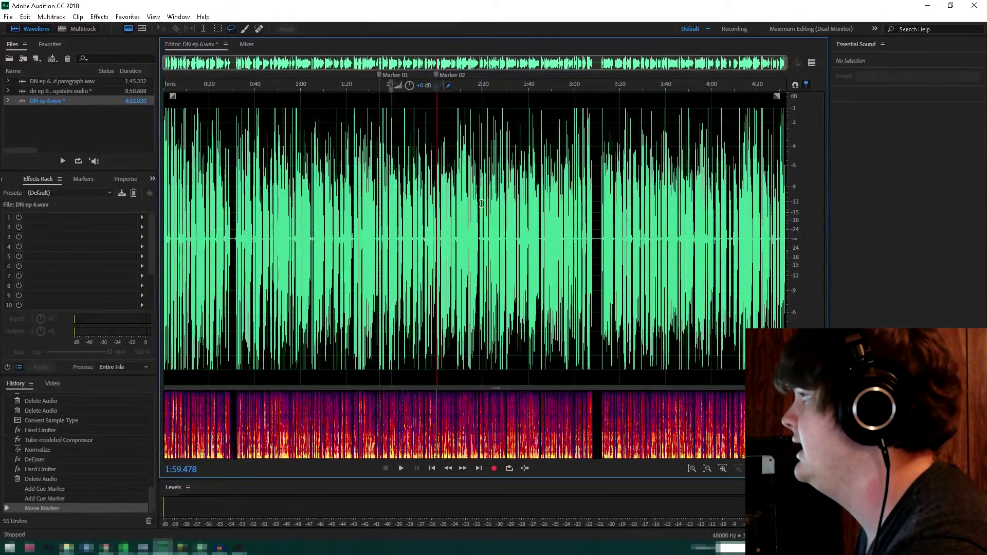
key(space)
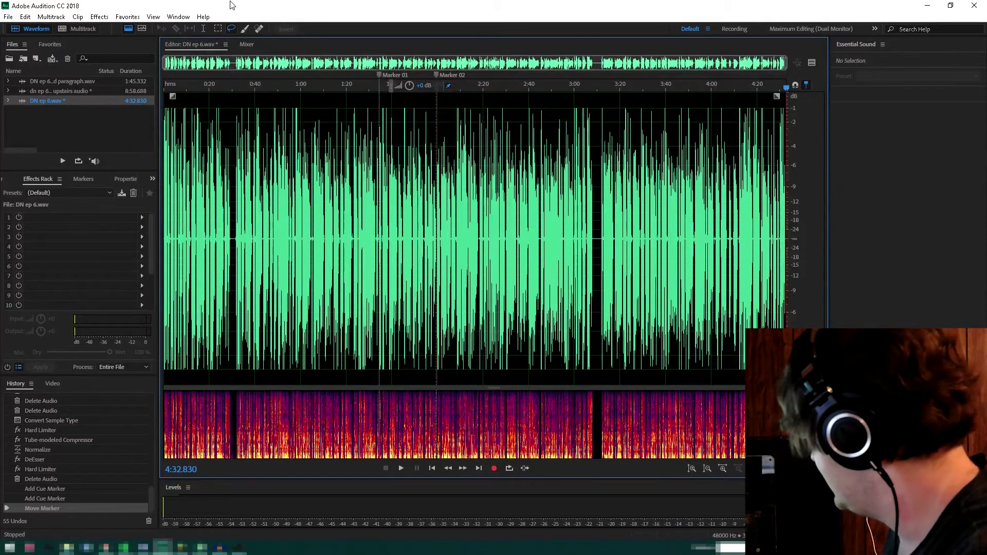
key(ctrl+s)
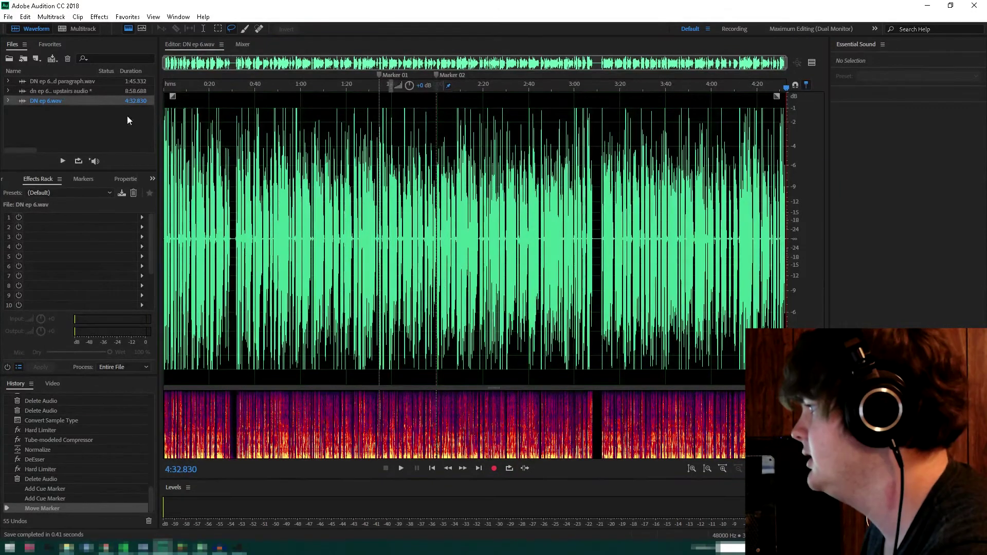
Start a new multitrack session and enter DN ep 6 as its name.
click(77, 29)
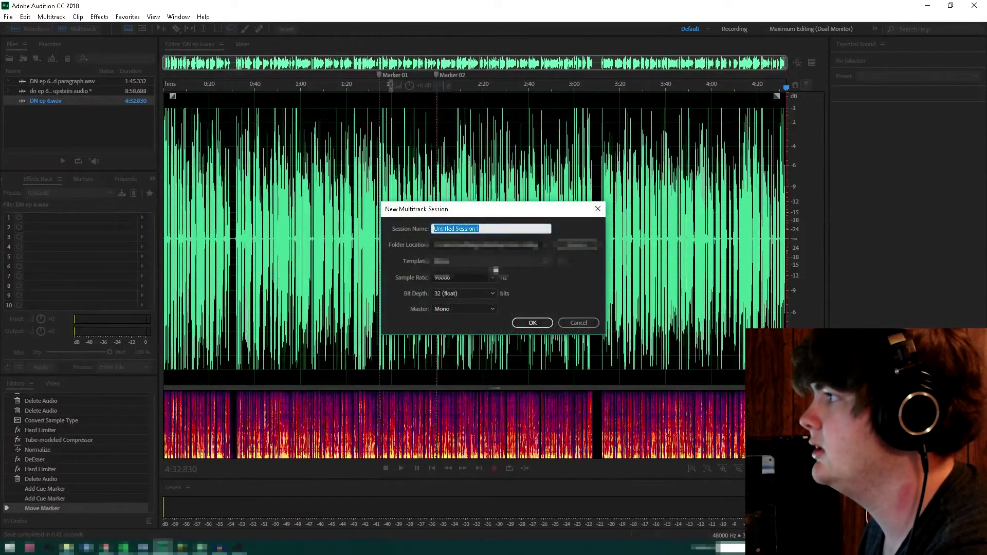
text(DN)
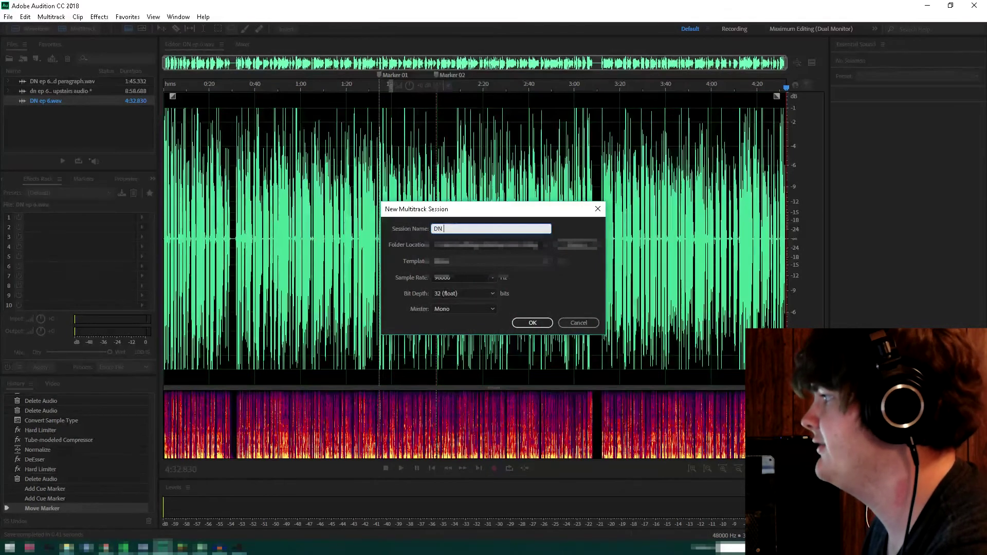
text( ep 6)
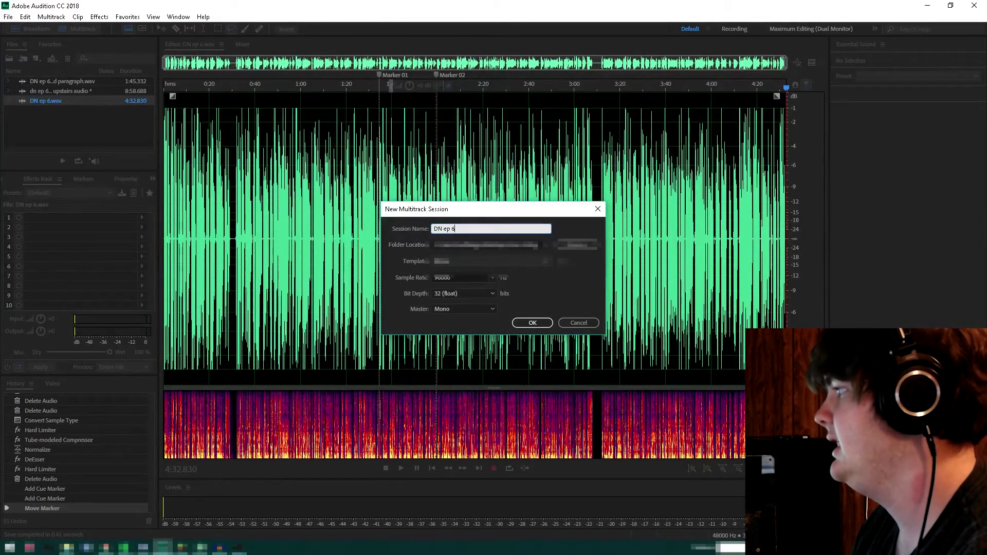
Set the session's folder location to the episode's audio project folder and extend the session name to DN ep 6 multitrack.
click(545, 245)
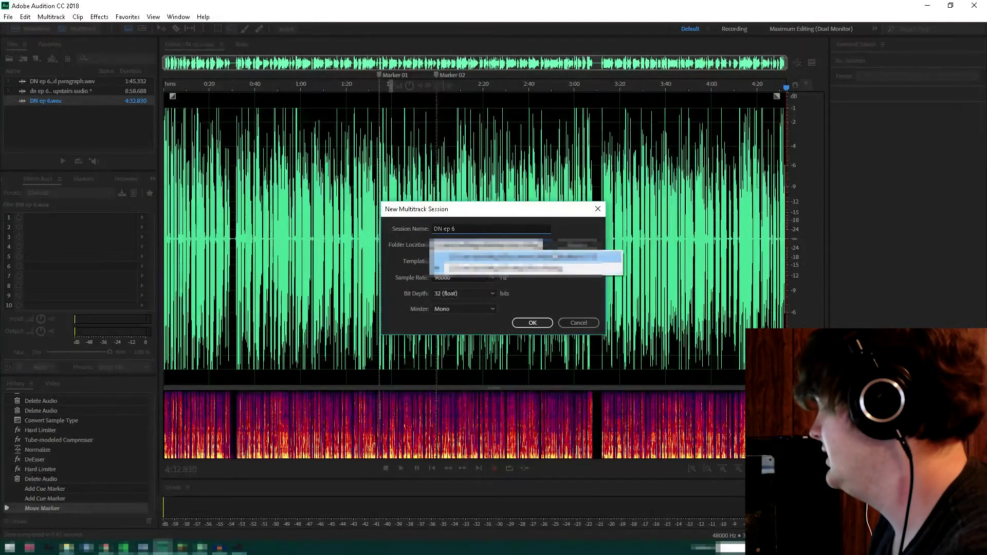
click(578, 237)
click(577, 244)
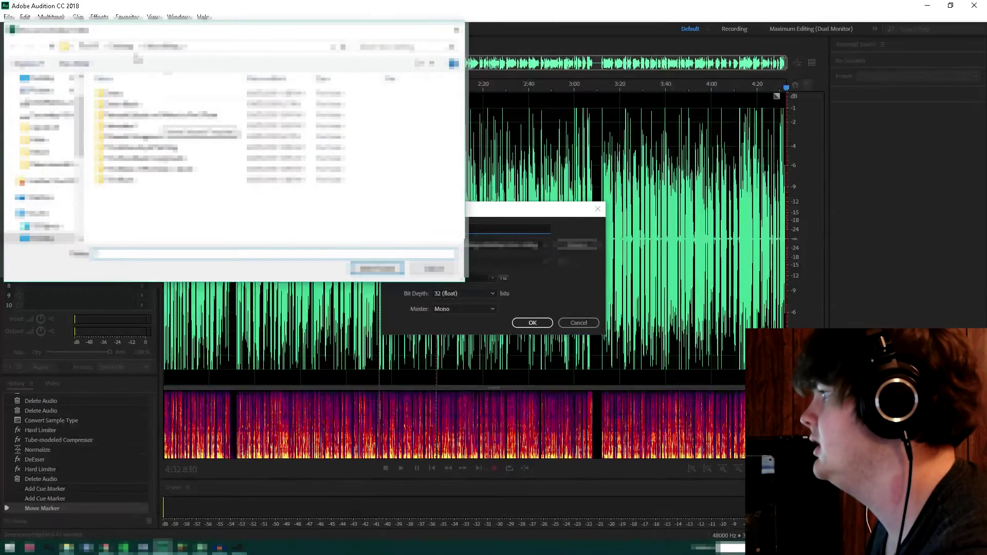
click(125, 47)
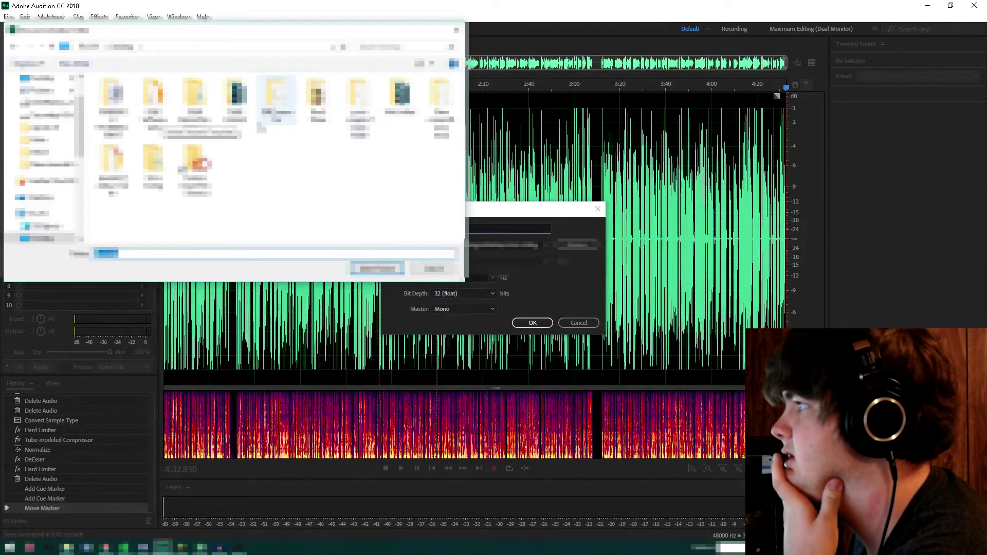
double_click(234, 101)
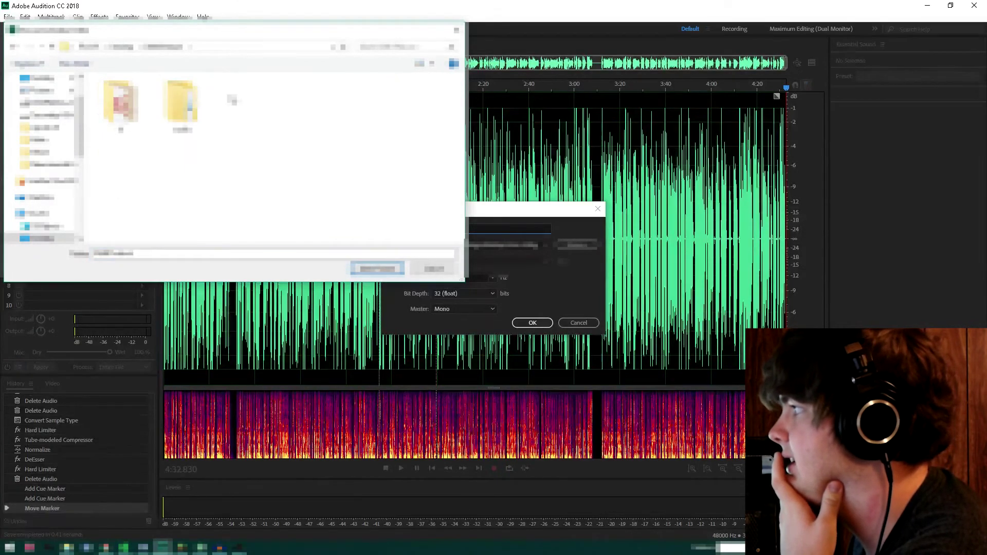
double_click(183, 106)
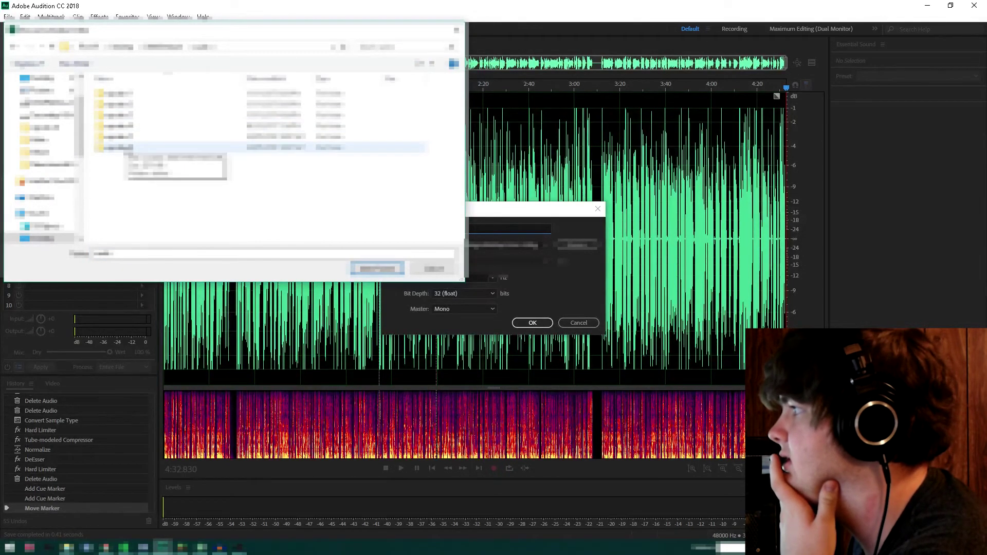
double_click(125, 148)
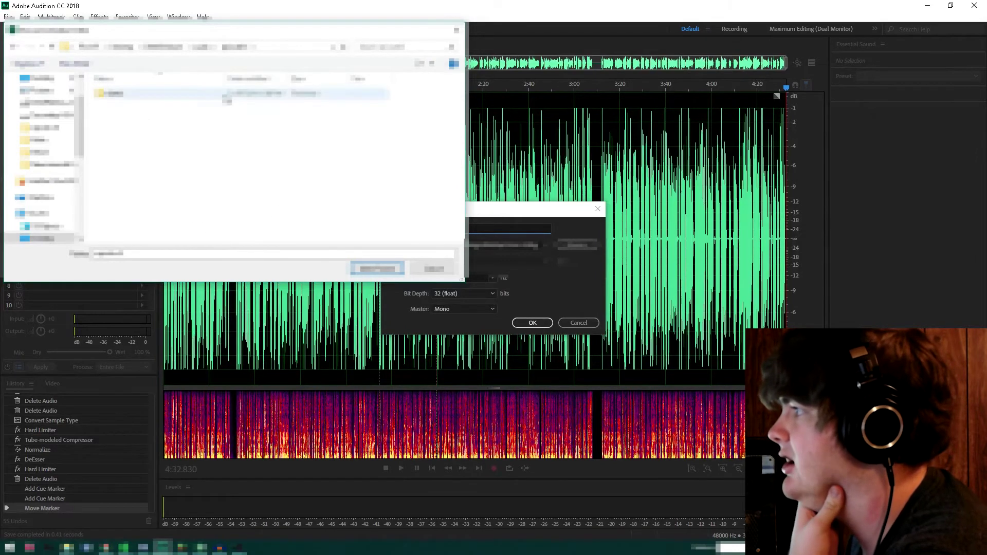
click(377, 268)
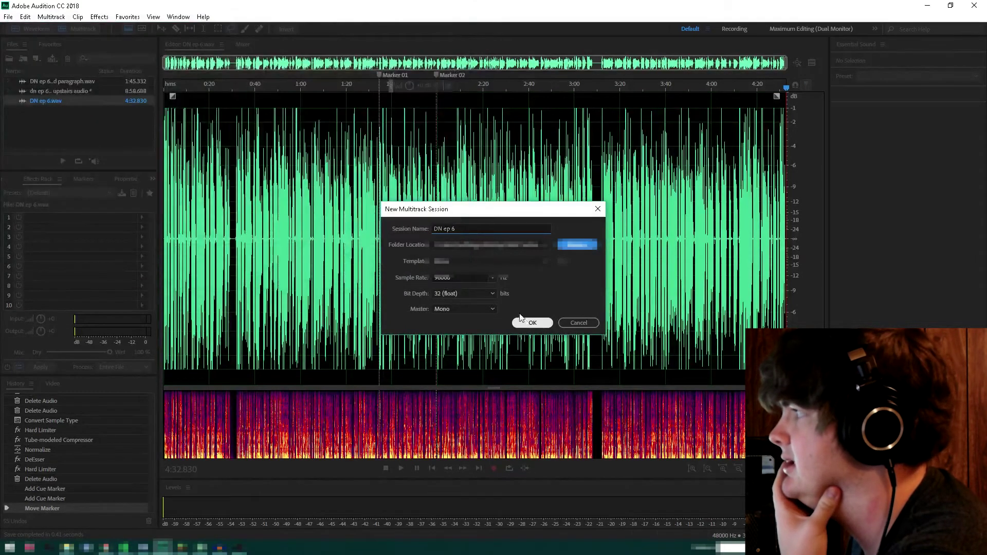
click(471, 229)
text(multitrack)
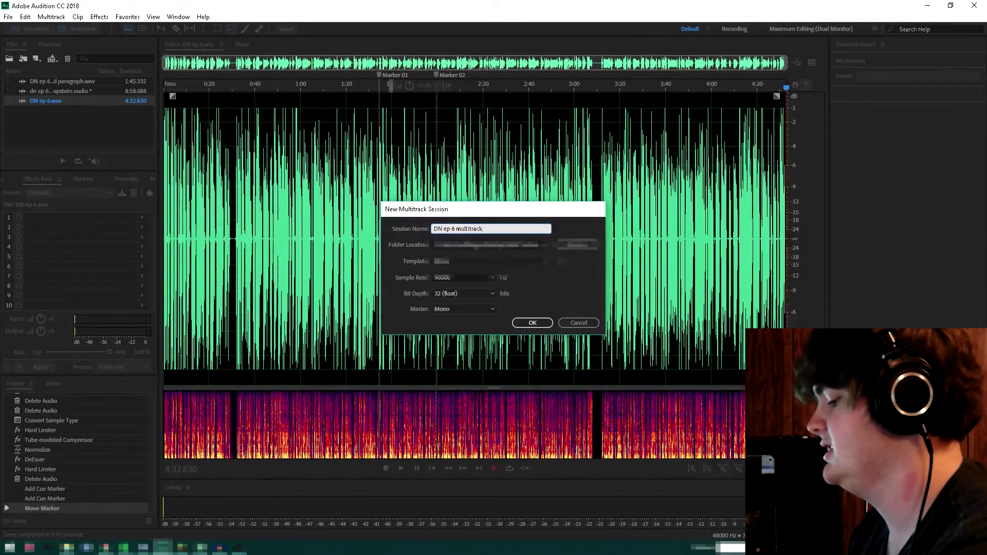
Create the multitrack session and place DN ep 6.wav at the start of Track 1.
key(Return)
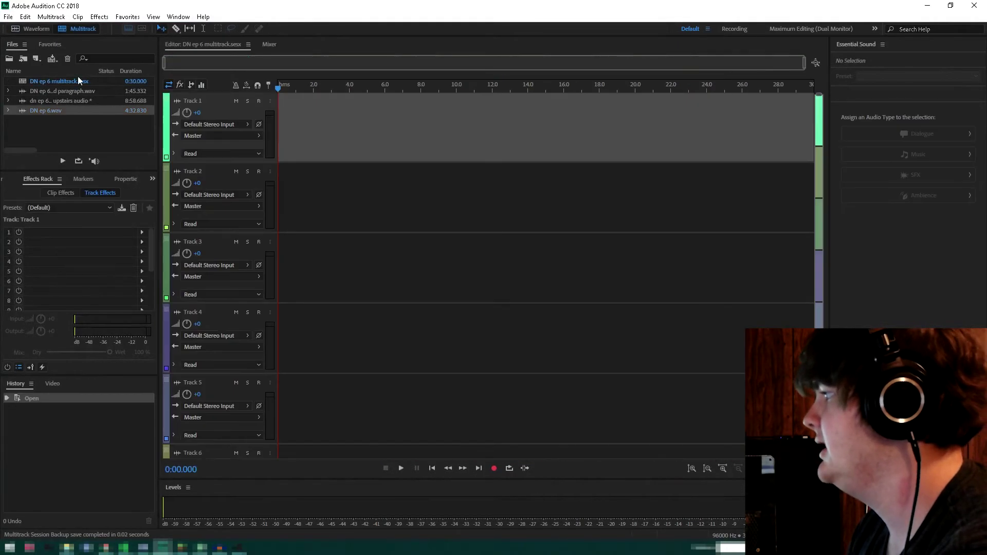
drag(53, 111, 267, 138)
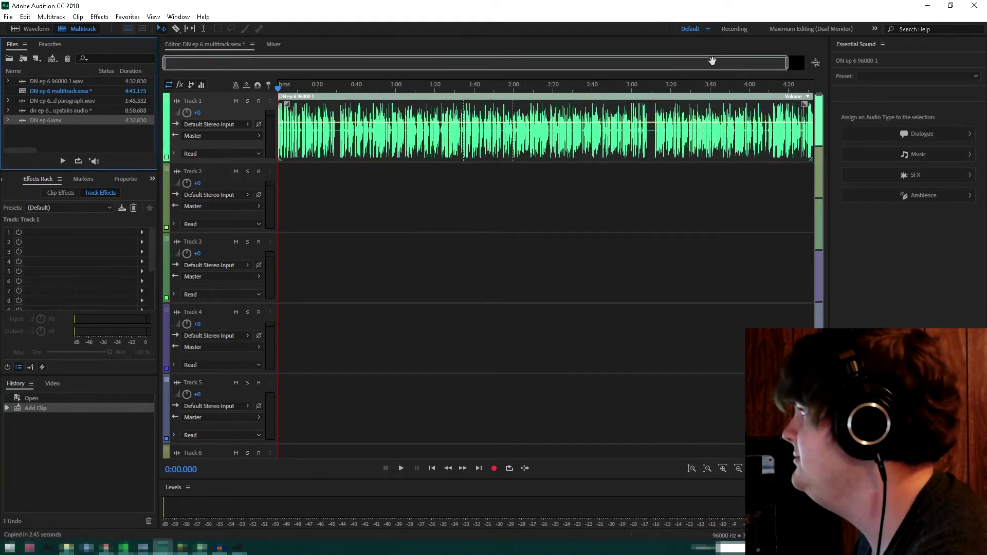
Open the re-recorded paragraph file and apply Noise Reduction using a noise print from its silent opening of about 18 seconds.
double_click(74, 105)
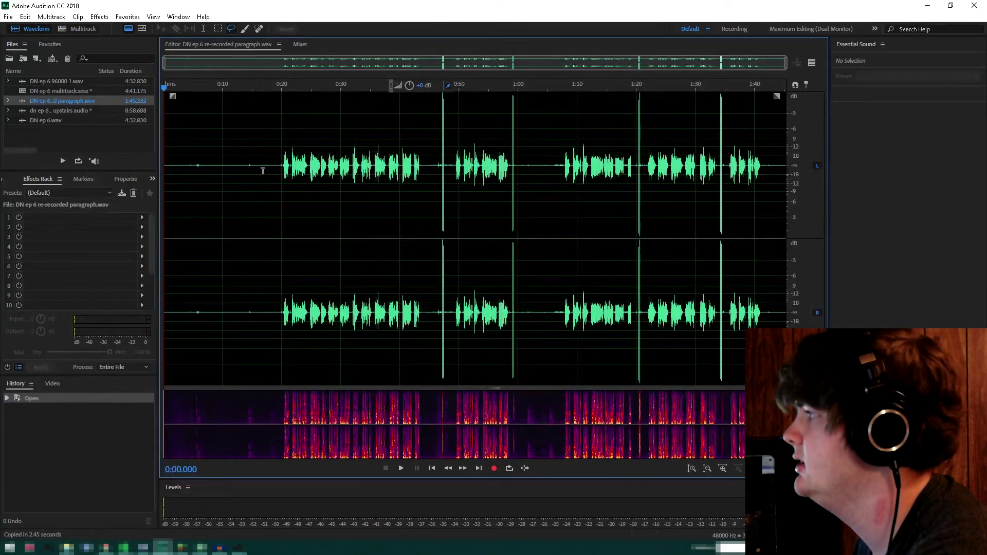
drag(270, 161, 164, 170)
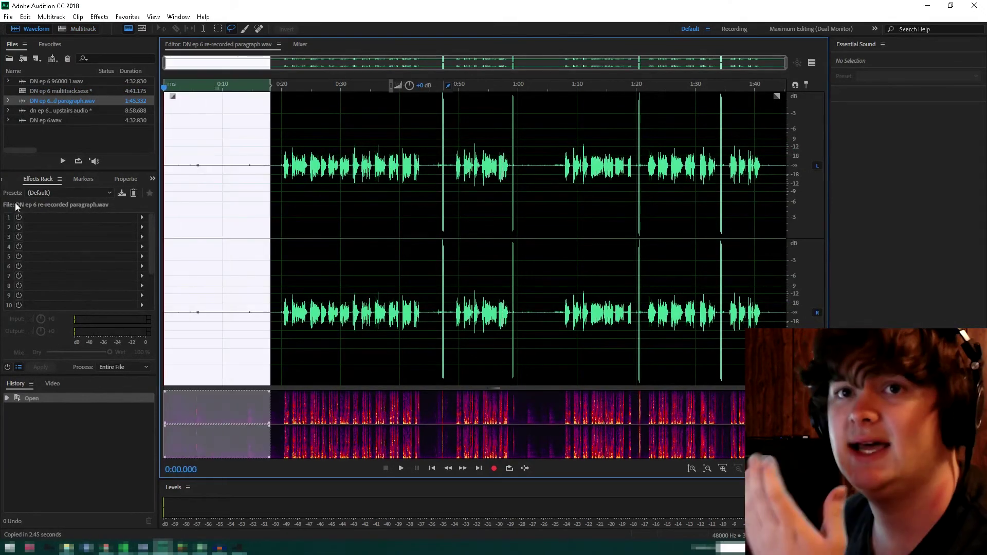
key(shift+p)
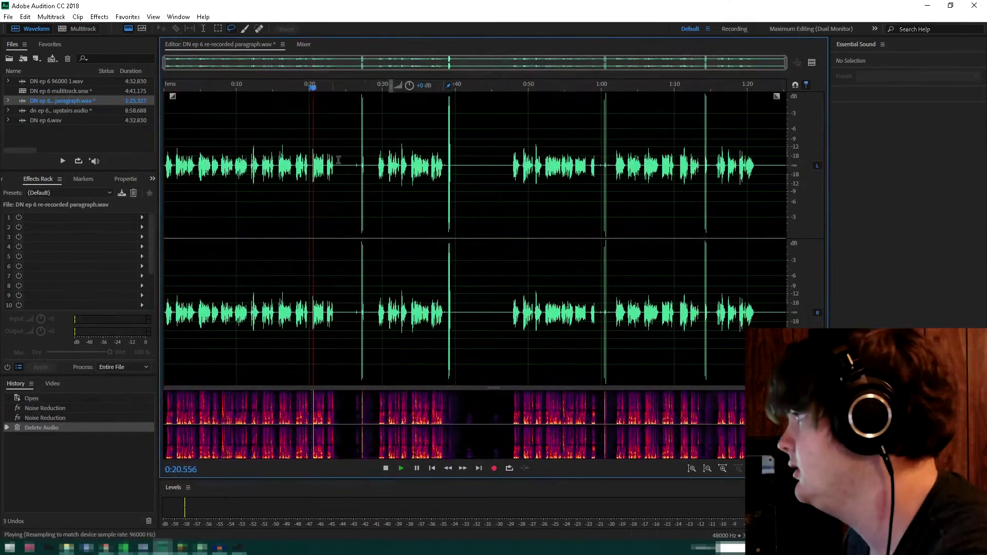
Play through the re-recorded paragraph and delete the failed takes, spikes and long pauses, trimming it to about 24 seconds.
key(space)
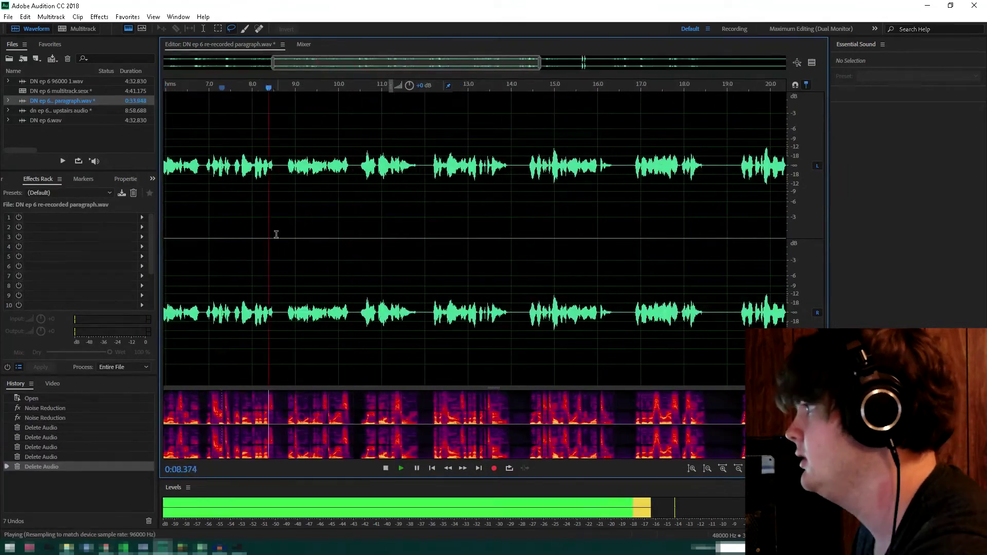
key(space)
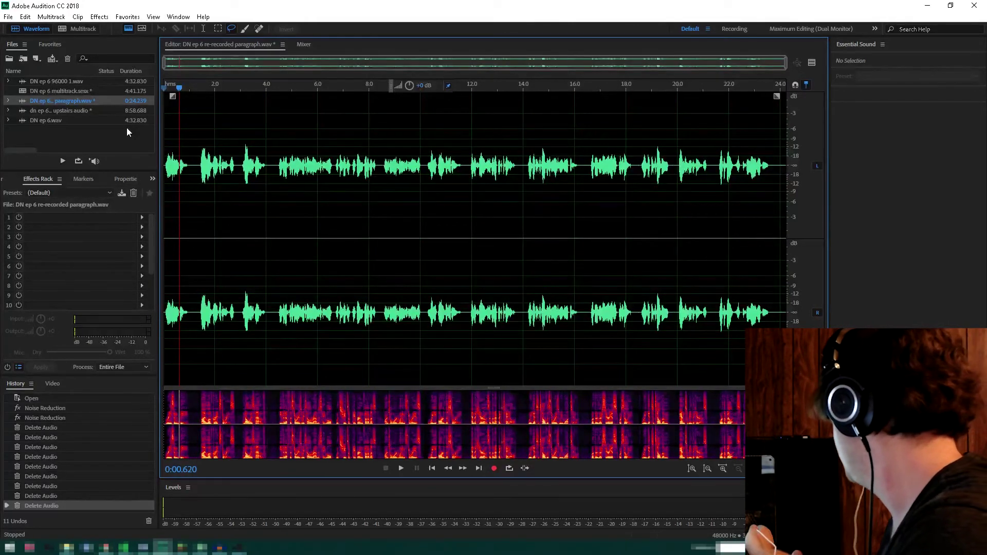
Convert the paragraph to mono and process it all with Hard Limiter, Tube-modeled Compressor, Normalize, DeEsser and a final Hard Limiter.
key(shift+t)
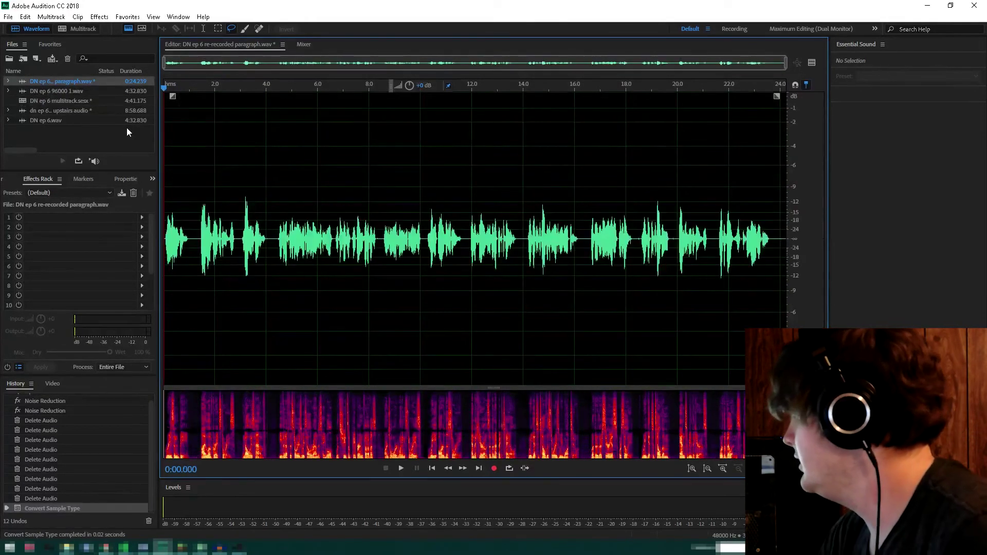
key(ctrl+a)
key(shift+m)
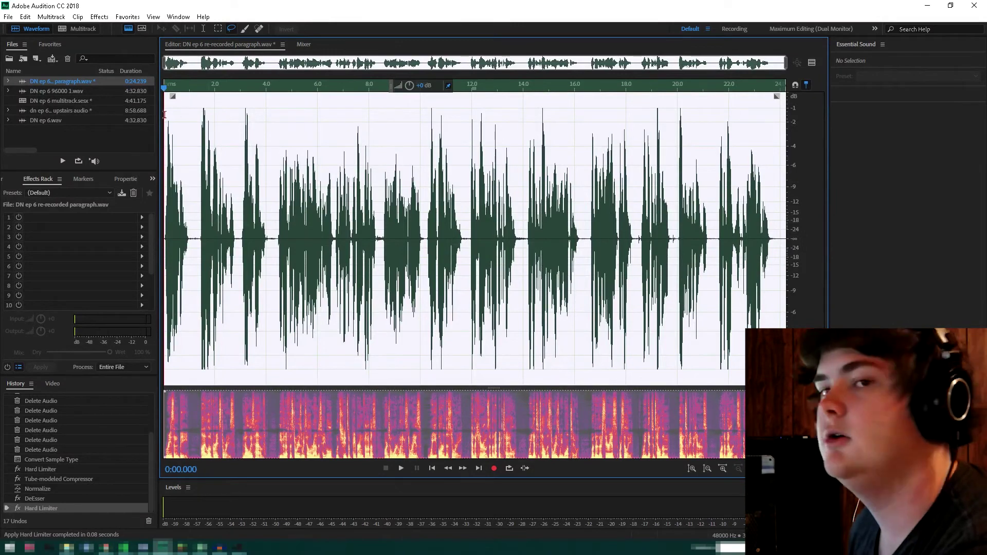
Save the processed paragraph, then save it again as DN ep 6 re-recorded paragraph.wav in the episode's audio project folder.
key(ctrl+s)
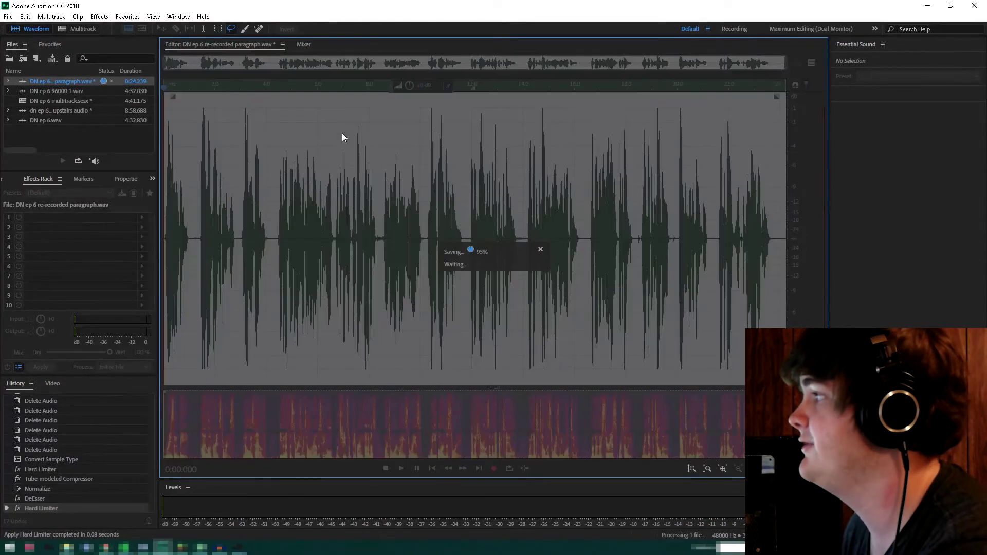
key(ctrl+shift+s)
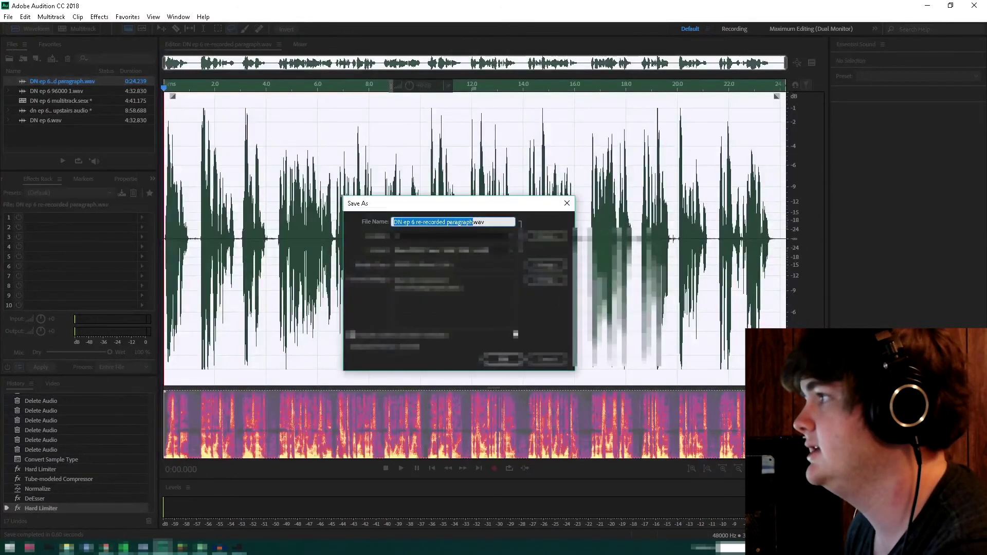
click(513, 236)
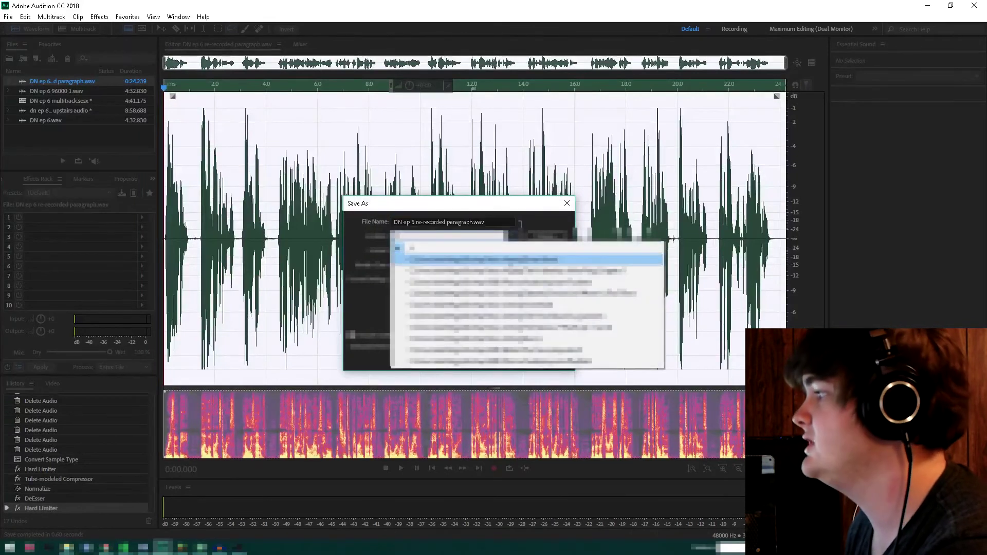
click(528, 361)
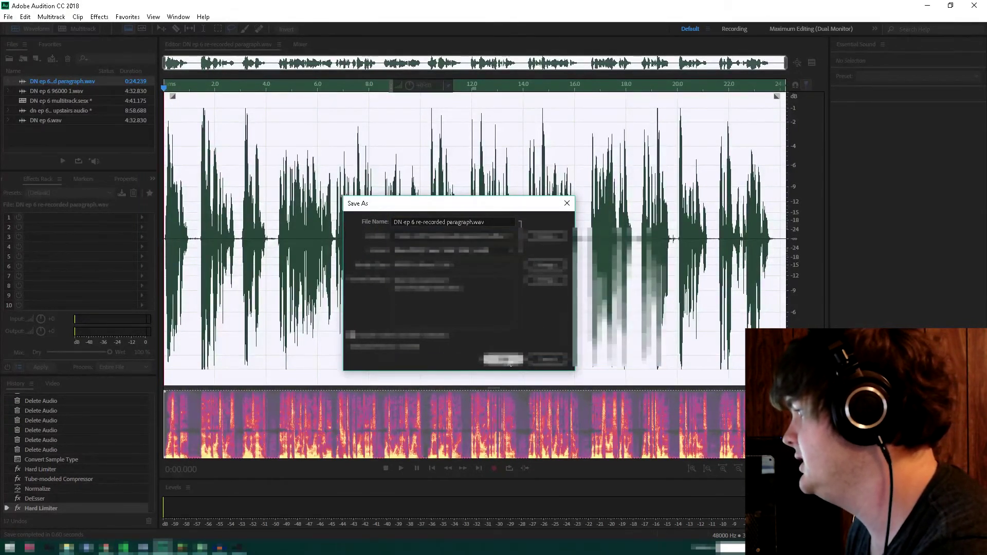
click(505, 360)
Return to the DN ep 6 multitrack session and place the re-recorded paragraph on Track 2 at about 1:35.
double_click(57, 102)
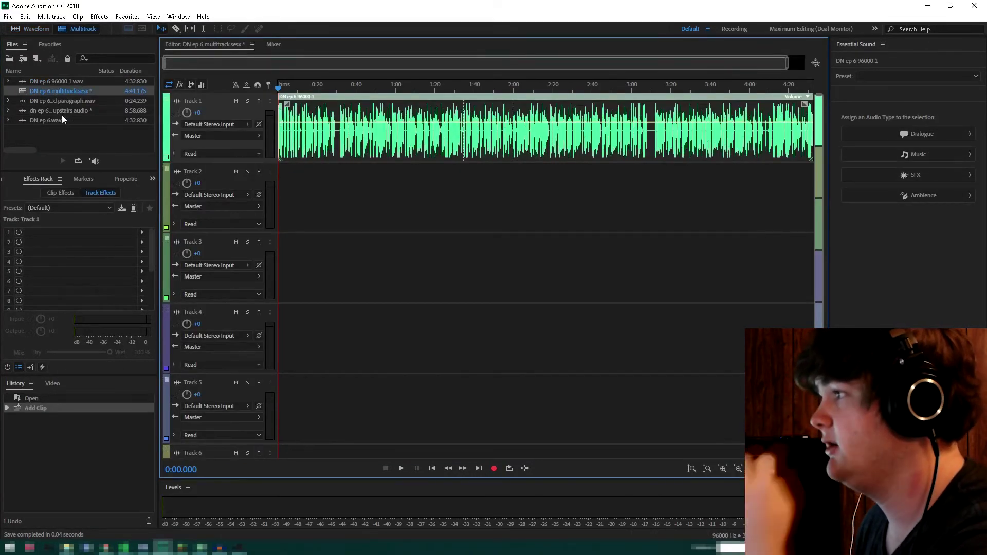
drag(68, 101, 465, 205)
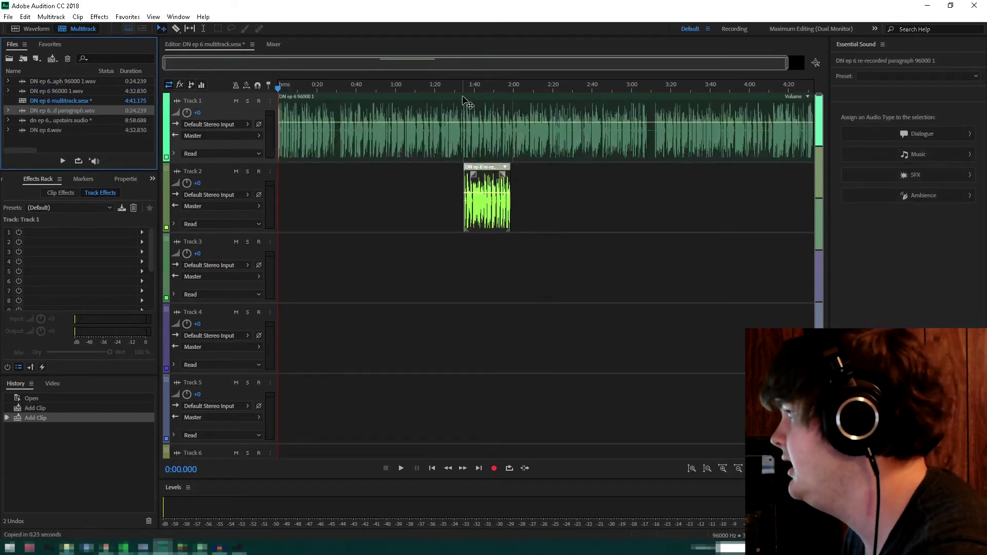
Listen to Track 1 soloed from about 1:25 and align the re-recorded clip on Track 2 with the original paragraph's start.
click(247, 101)
click(444, 89)
key(space)
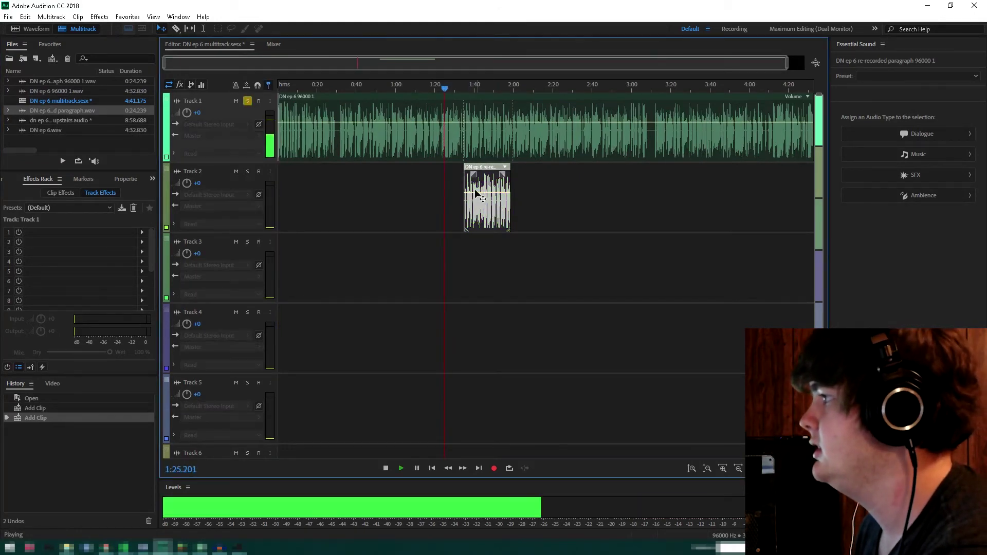
scroll(455, 135, up, 6)
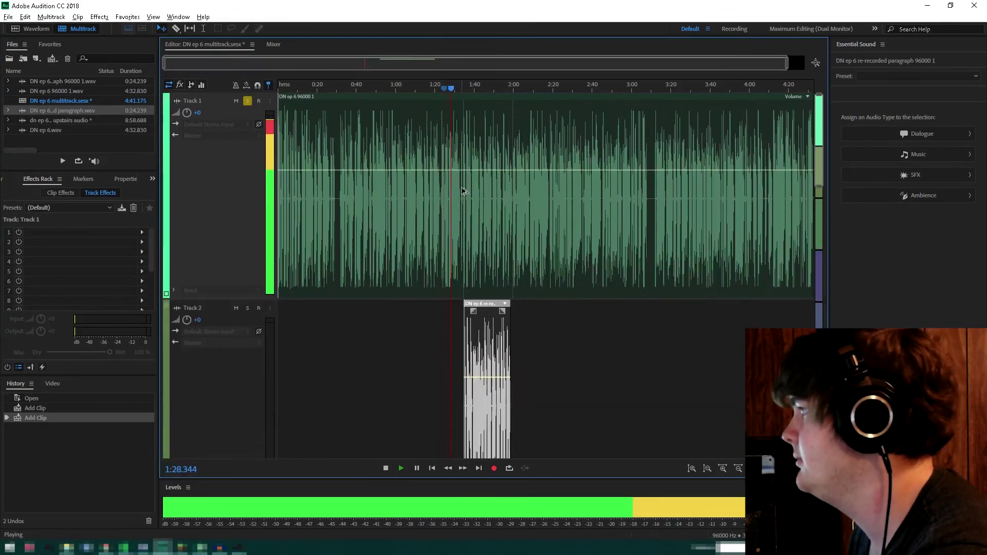
key(space)
scroll(491, 175, down, 3)
Split the Track 1 clip at 1:34.593, just before the original paragraph begins.
drag(350, 89, 367, 110)
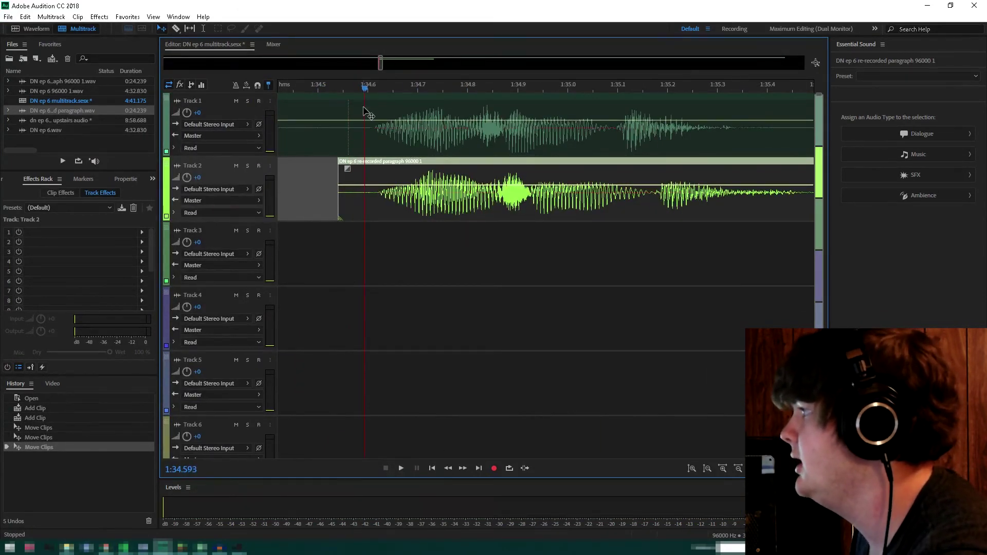
click(393, 118)
key(ctrl+k)
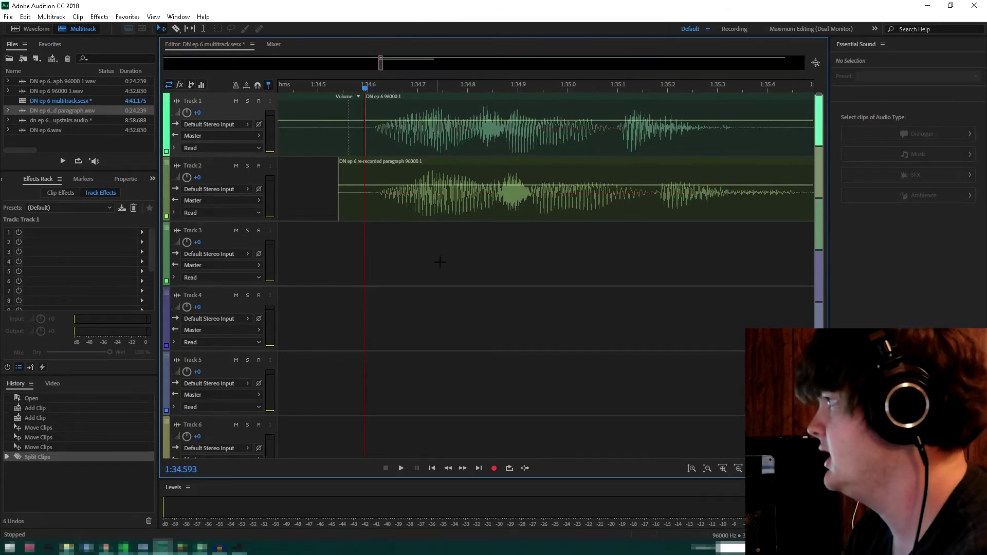
Split the Track 1 clip again at 1:59.474 and delete the original paragraph between the two cuts.
scroll(390, 81, down, 8)
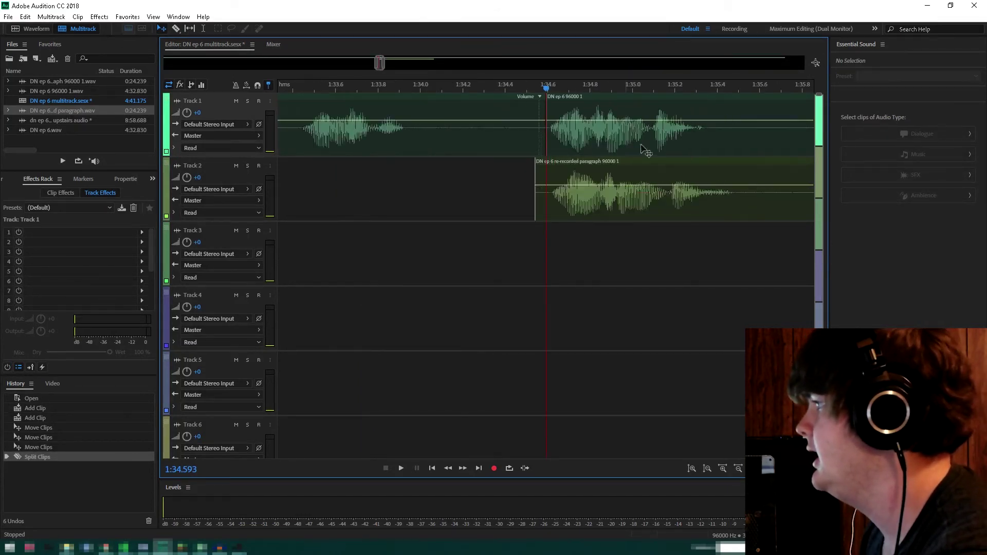
drag(546, 88, 388, 98)
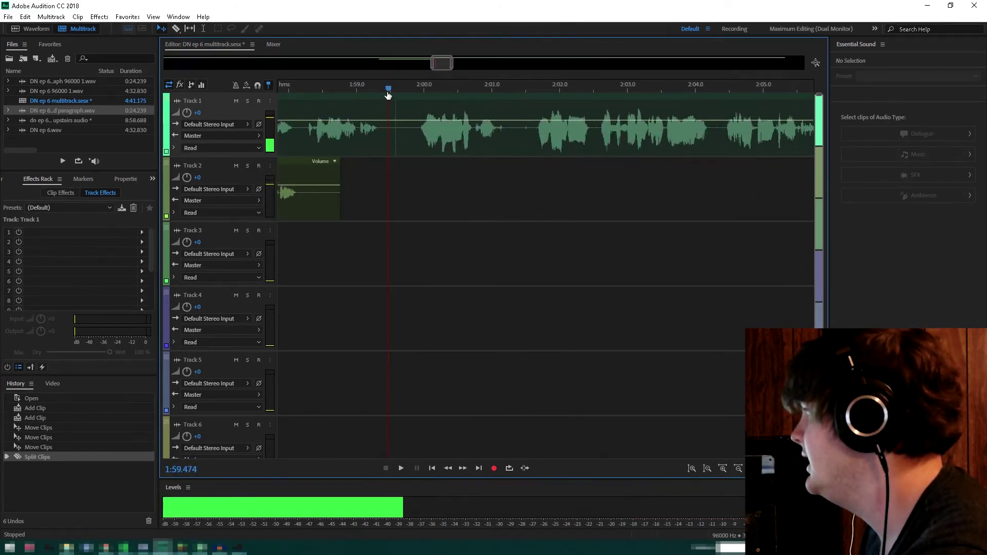
click(407, 125)
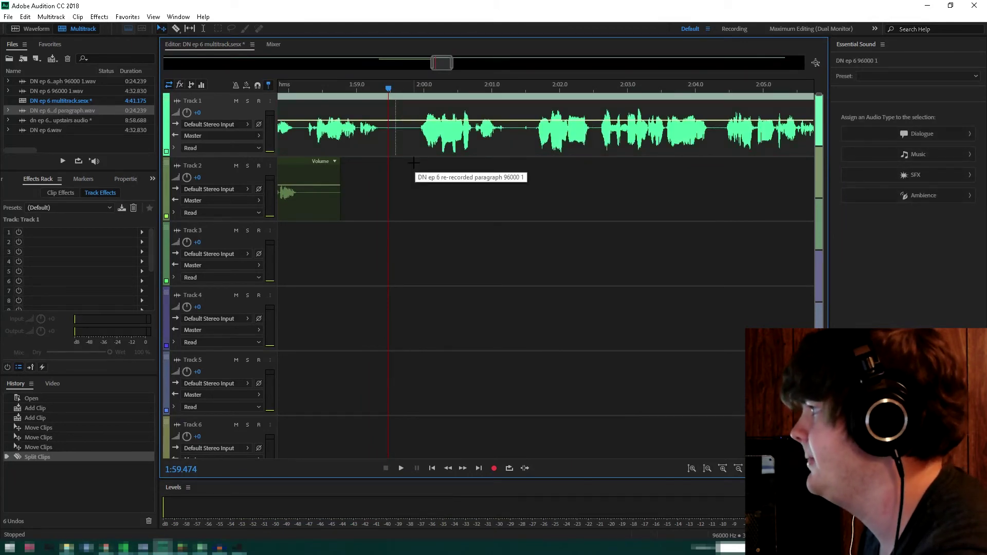
key(ctrl+k)
click(372, 124)
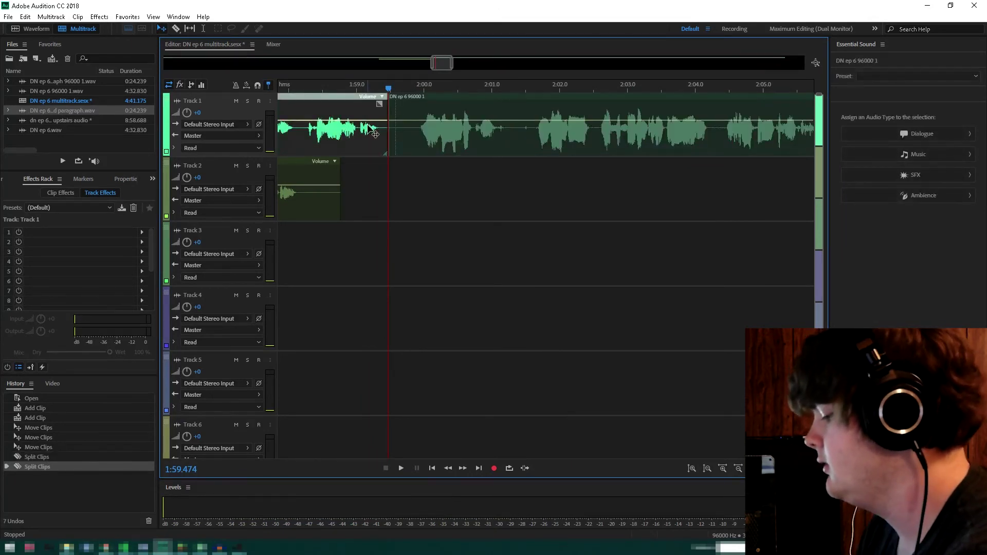
key(Delete)
Move the remaining Track 1 clip earlier to start at about 1:57.8, following the re-recorded paragraph's last words.
drag(421, 109, 328, 122)
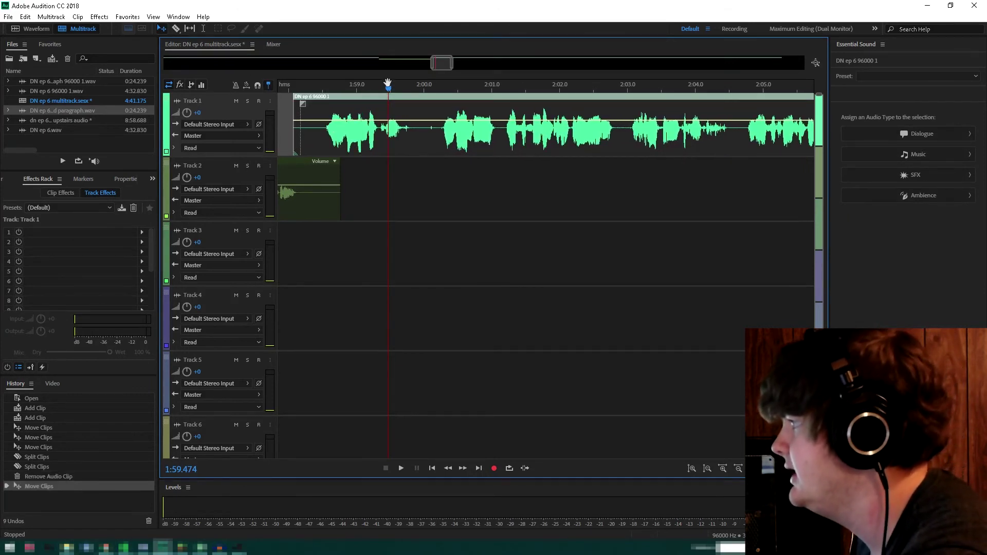
drag(440, 61, 432, 66)
drag(581, 89, 506, 111)
drag(501, 110, 504, 110)
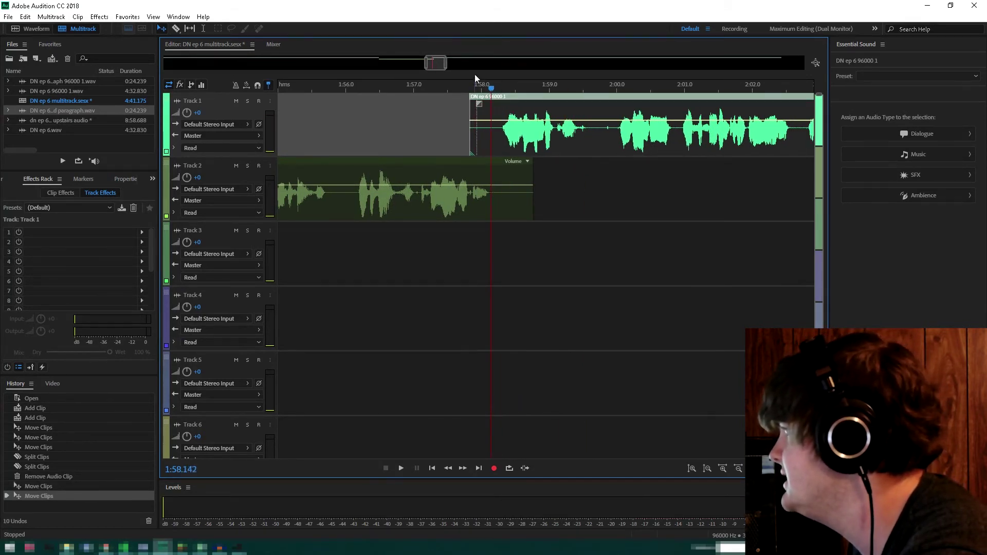
Shift the re-recorded clip on Track 2 earlier to start at about 1:34.2 and nudge the following Track 1 clip slightly earlier.
drag(429, 63, 378, 66)
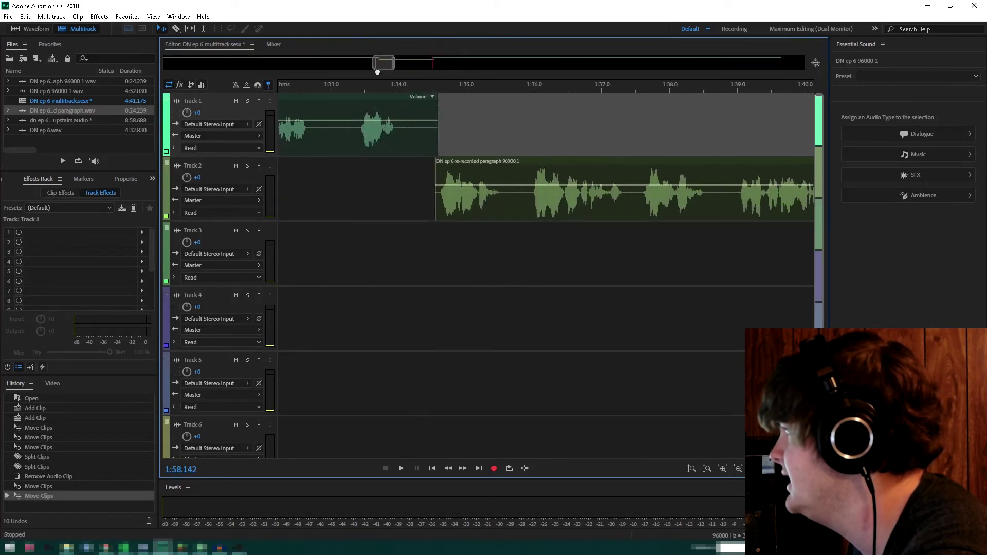
drag(472, 173, 452, 174)
drag(385, 62, 434, 71)
drag(663, 142, 660, 141)
scroll(523, 103, down, 3)
scroll(496, 126, up, 1)
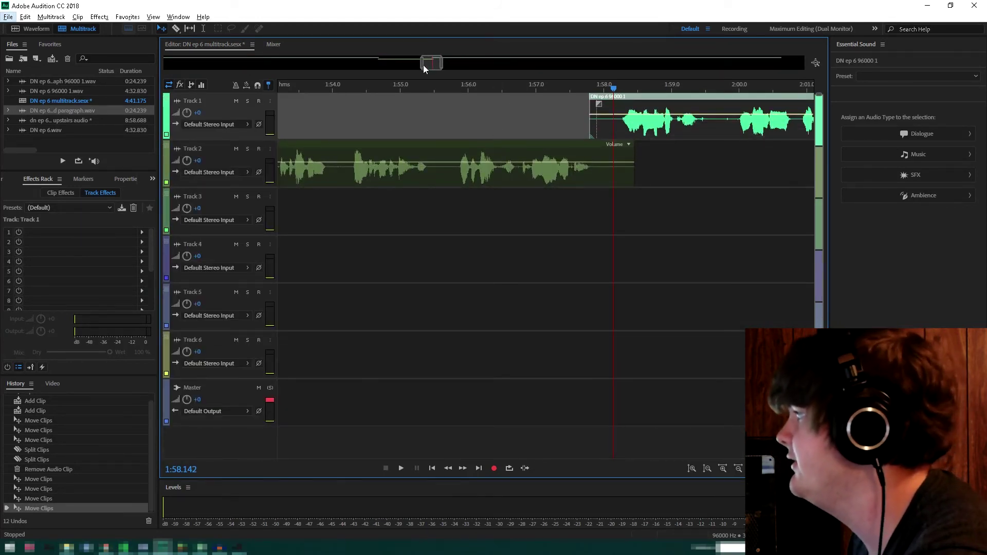
scroll(422, 65, down, 3)
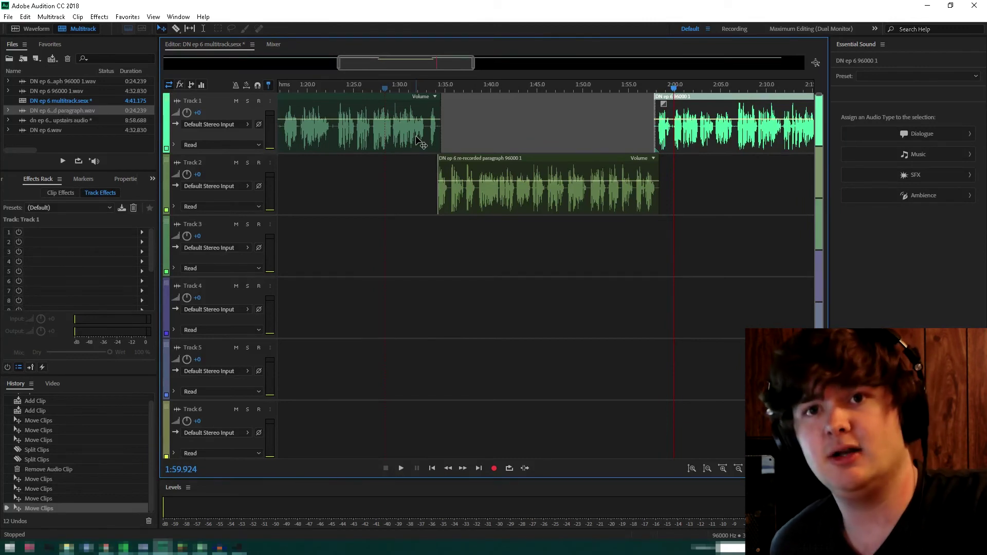
Save the multitrack session and start a multitrack mixdown export of the entire session.
key(ctrl+s)
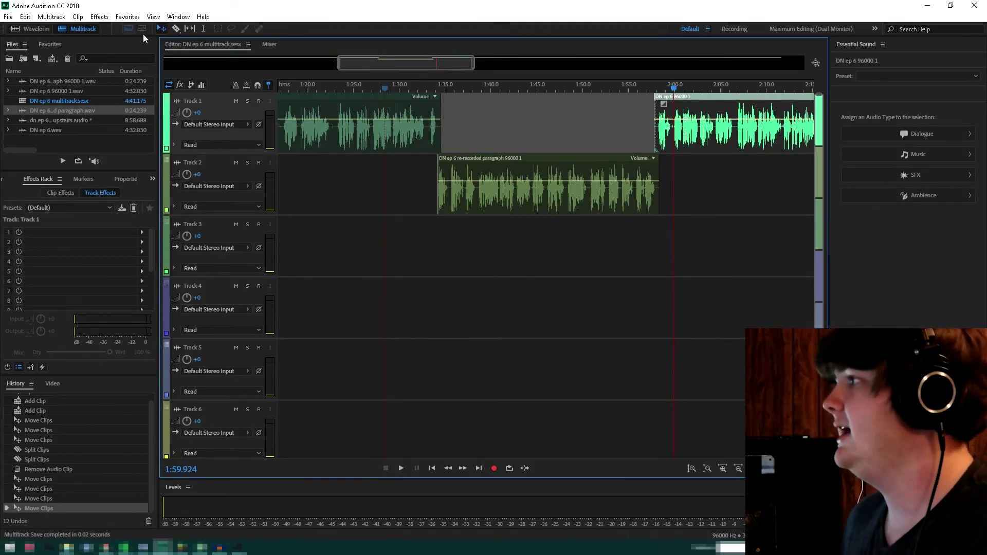
click(8, 17)
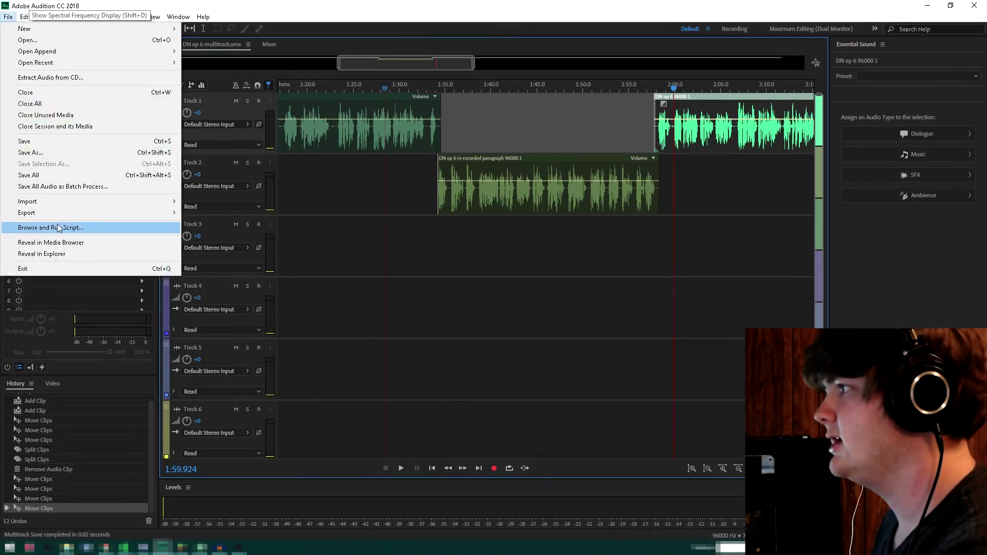
mouse_move(57, 212)
mouse_move(326, 264)
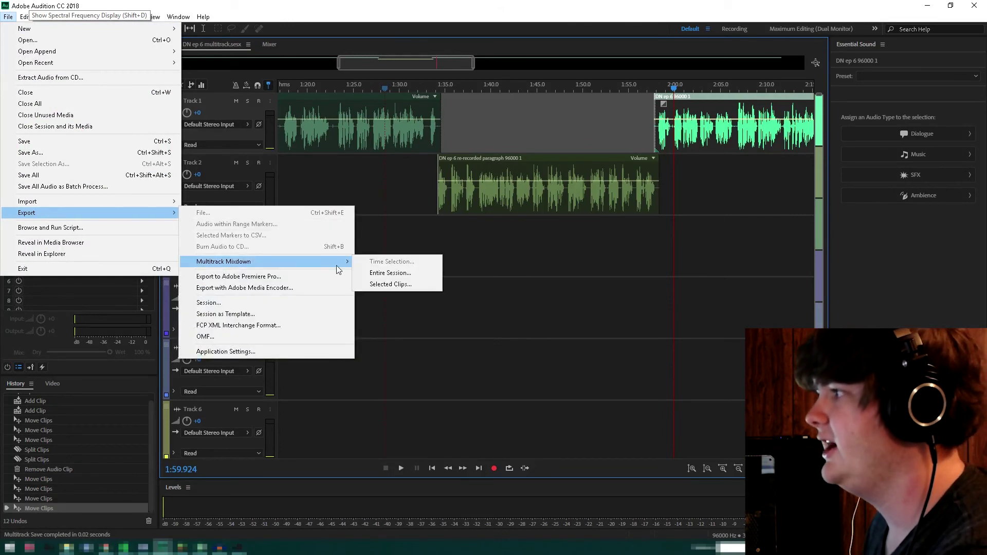
click(380, 273)
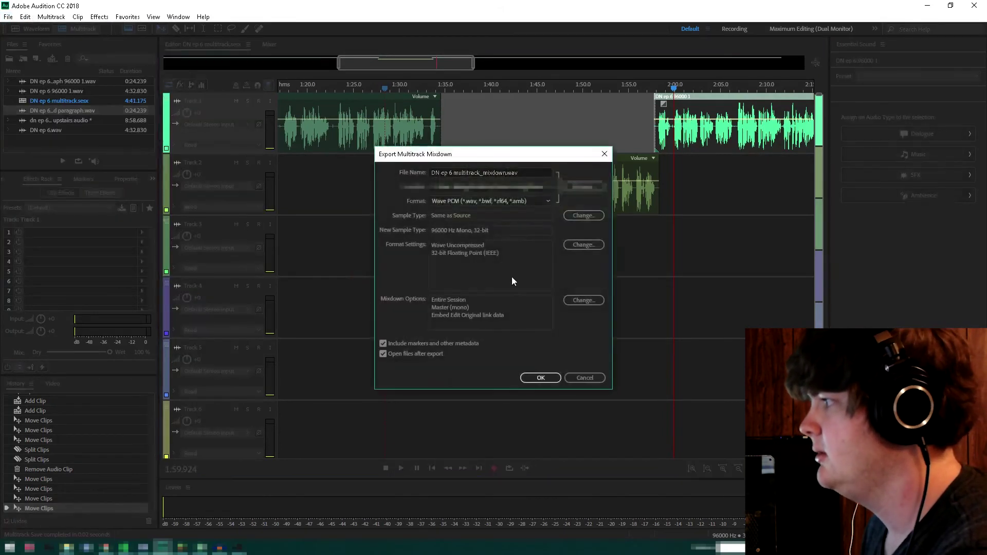
Choose the mixdown's destination folder, name the file DN ep 6 final.wav and export it.
click(583, 187)
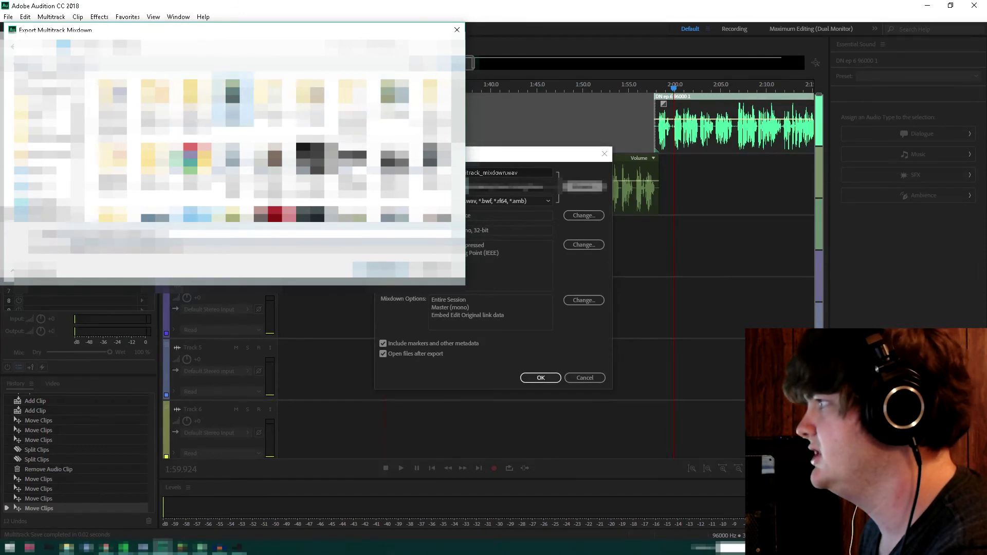
double_click(226, 103)
key(Return)
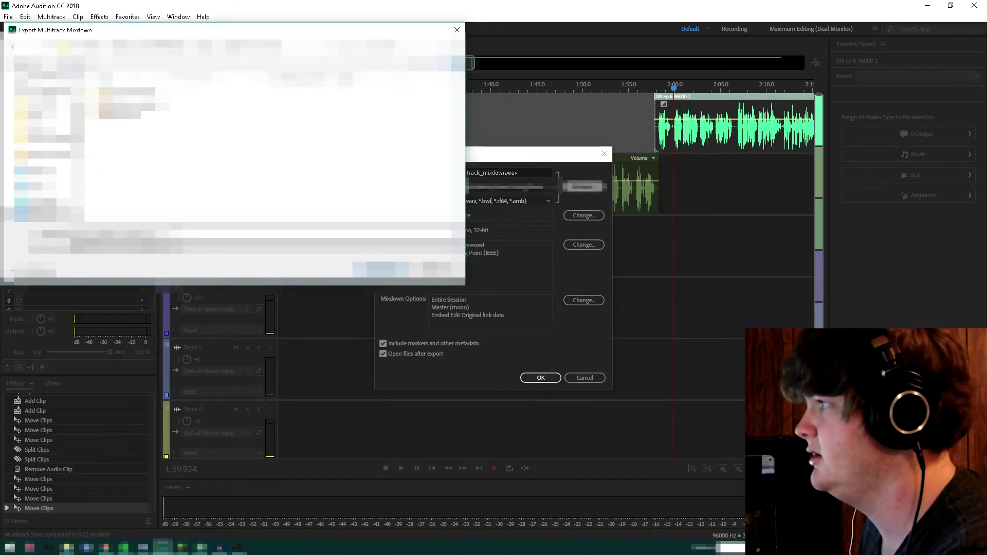
click(113, 234)
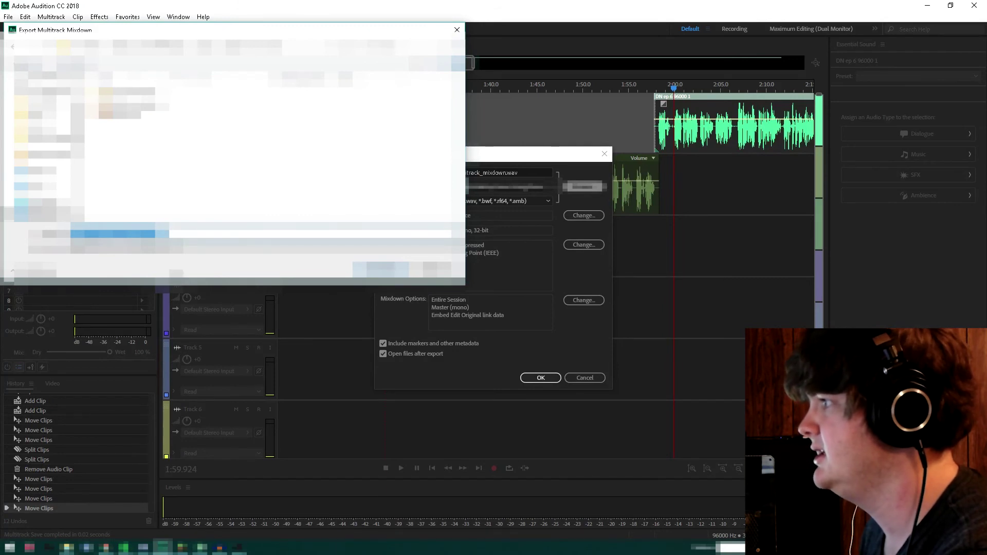
key(Down)
key(Up)
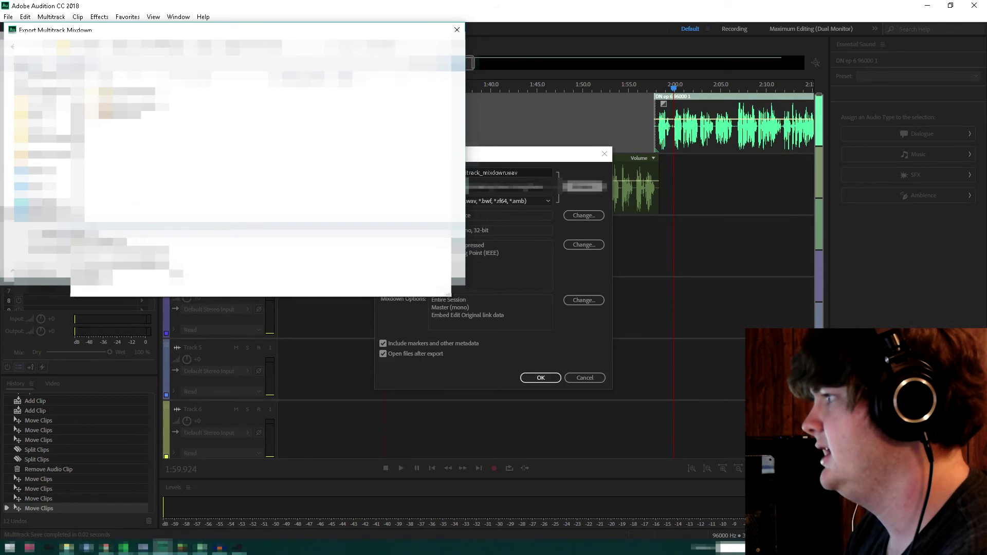
key(Return)
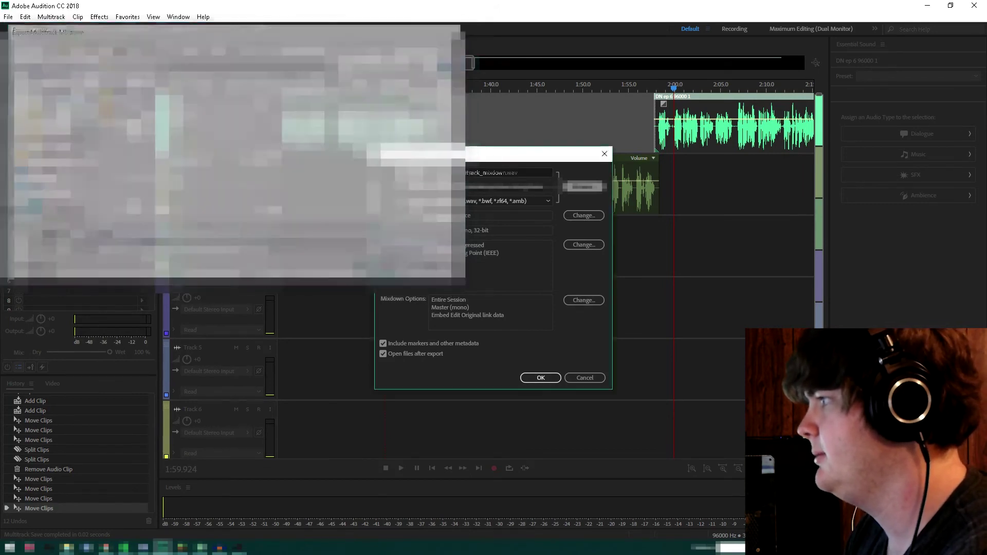
click(539, 379)
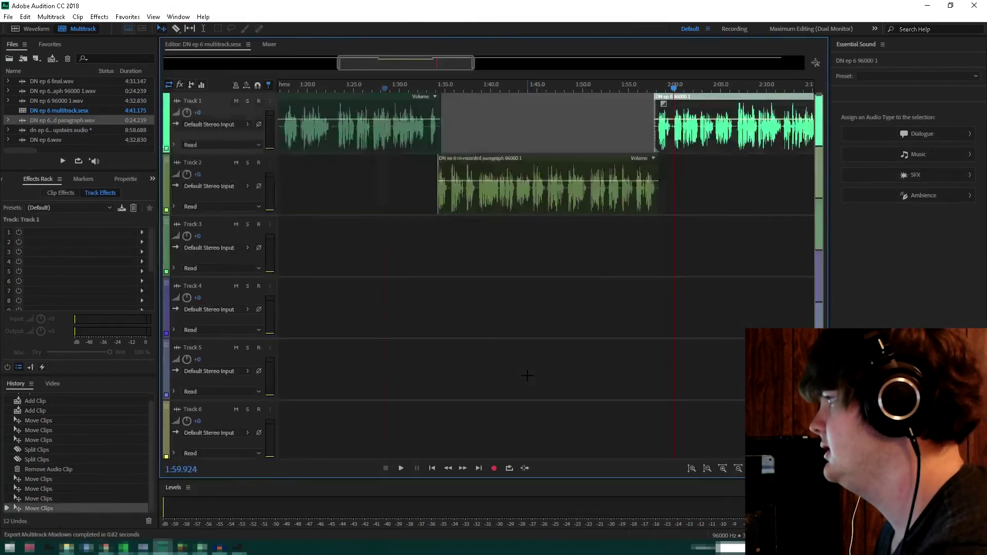